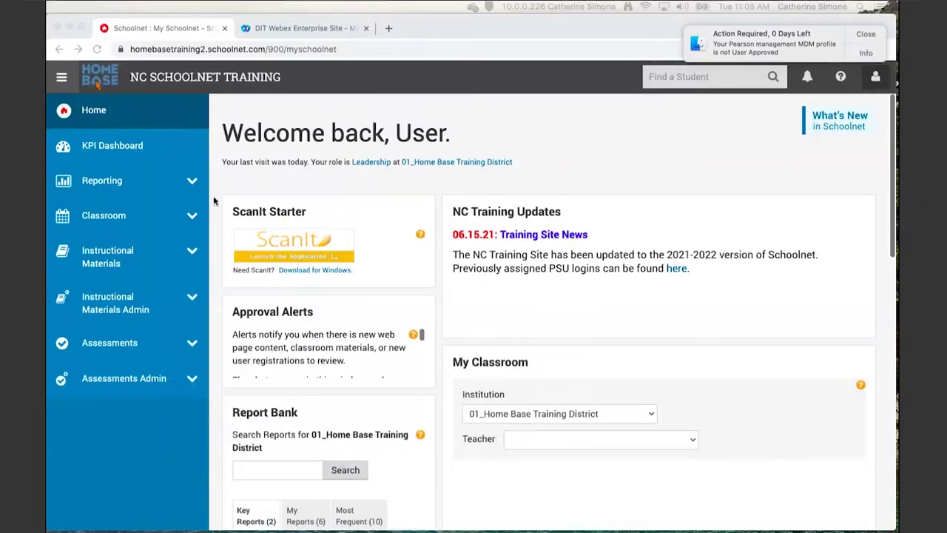
Step: Open the saved reports list and expand the Benchmark Test Reports category
{"action": "left_click", "coordinate": [193, 182]}
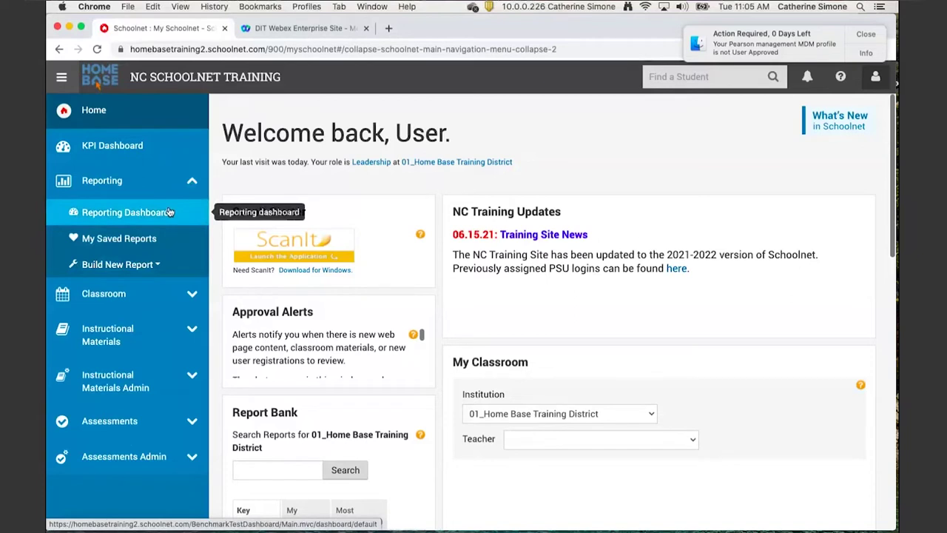
{"action": "left_click", "coordinate": [115, 239]}
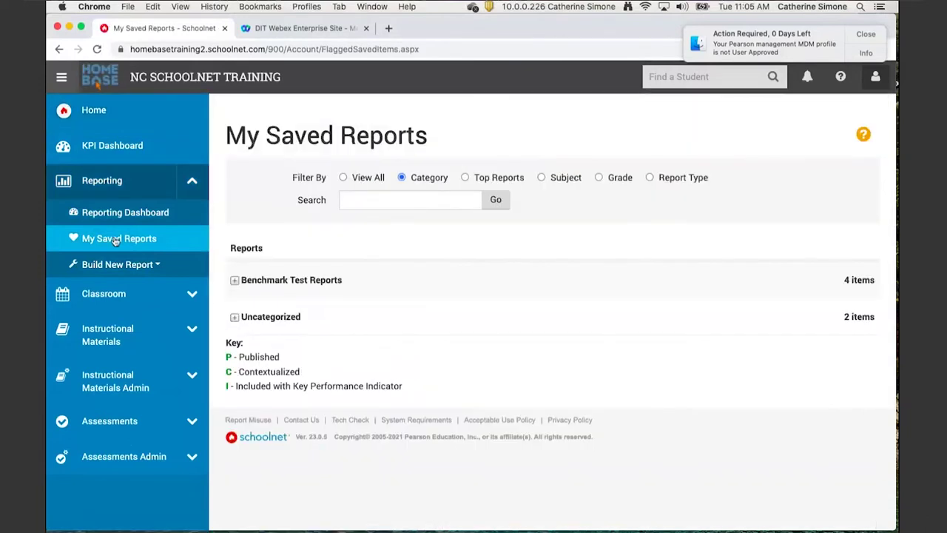
{"action": "left_click", "coordinate": [234, 285]}
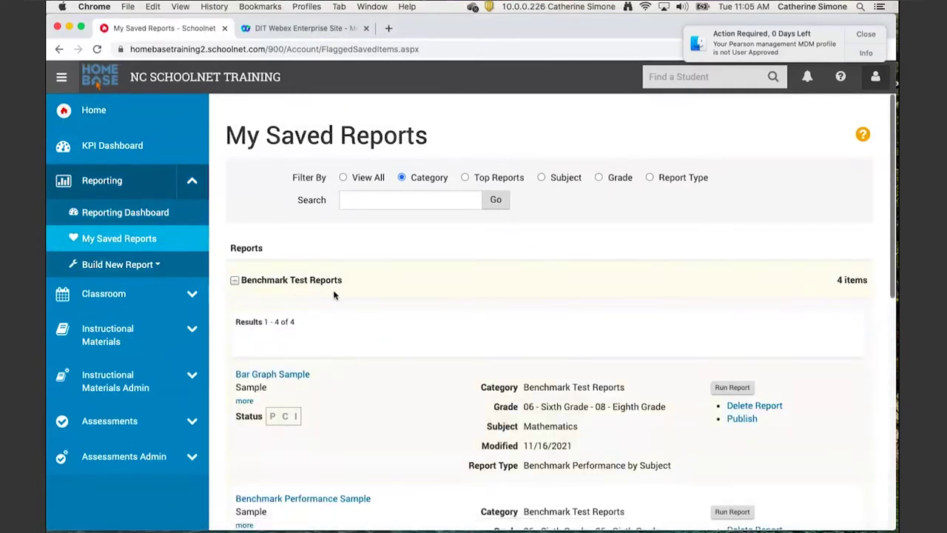
{"action": "left_click", "coordinate": [234, 281]}
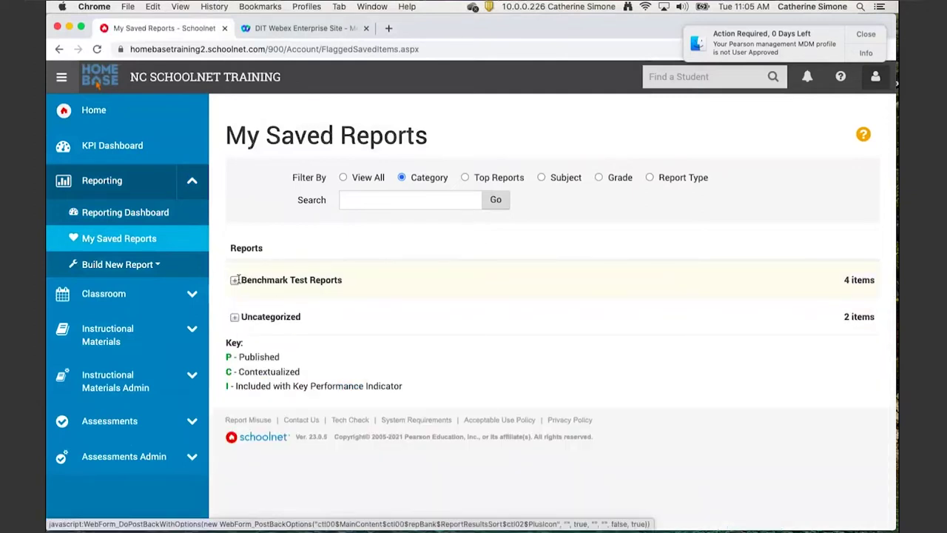
{"action": "left_click", "coordinate": [234, 281]}
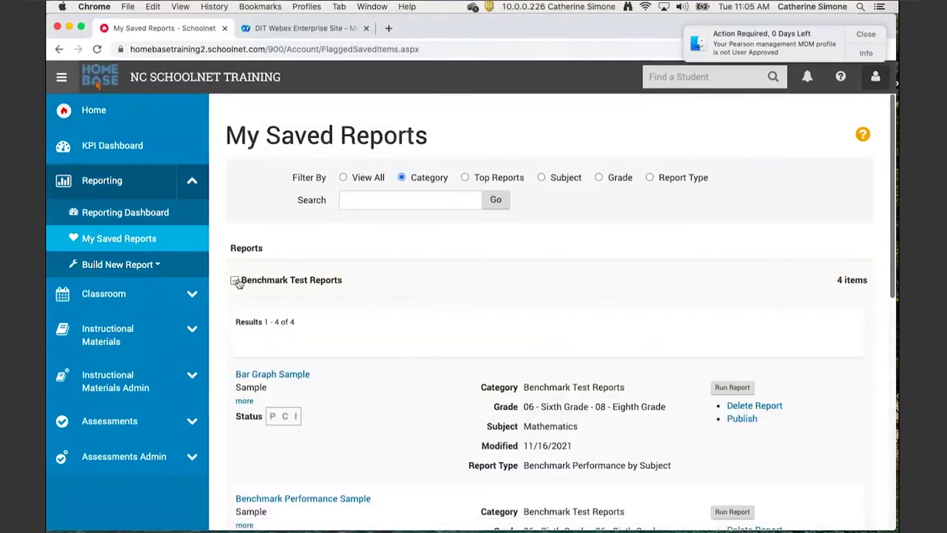
Step: Open the saved Benchmark Performance Sample report and review its results table and report settings
{"action": "scroll", "coordinate": [511, 397], "scroll_direction": "down", "scroll_amount": 2}
{"action": "scroll", "coordinate": [510, 397], "scroll_direction": "down", "scroll_amount": 7}
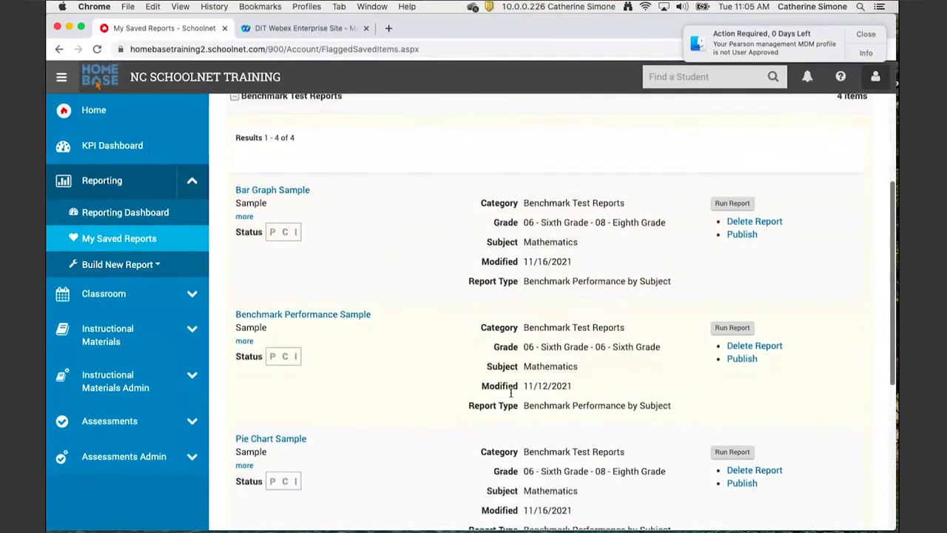
{"action": "scroll", "coordinate": [481, 399], "scroll_direction": "up", "scroll_amount": 5}
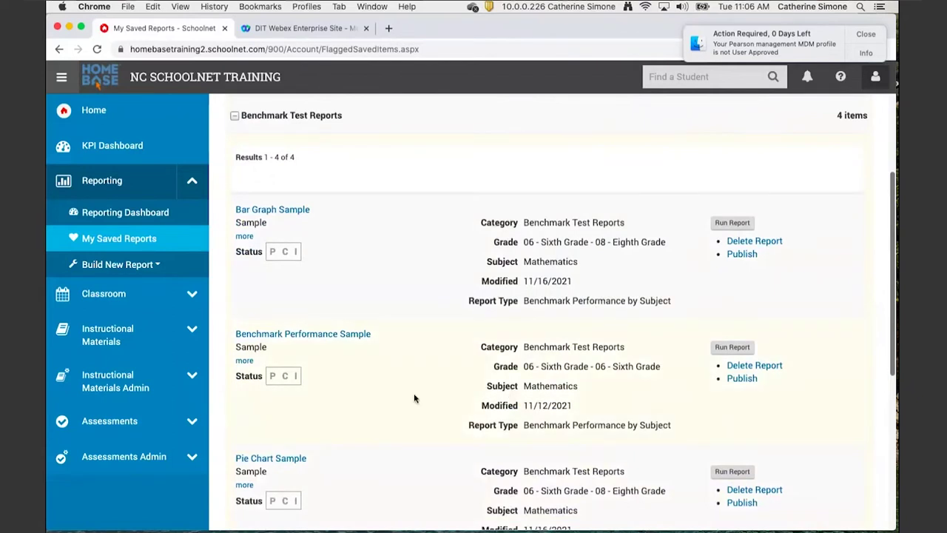
{"action": "left_click", "coordinate": [358, 338]}
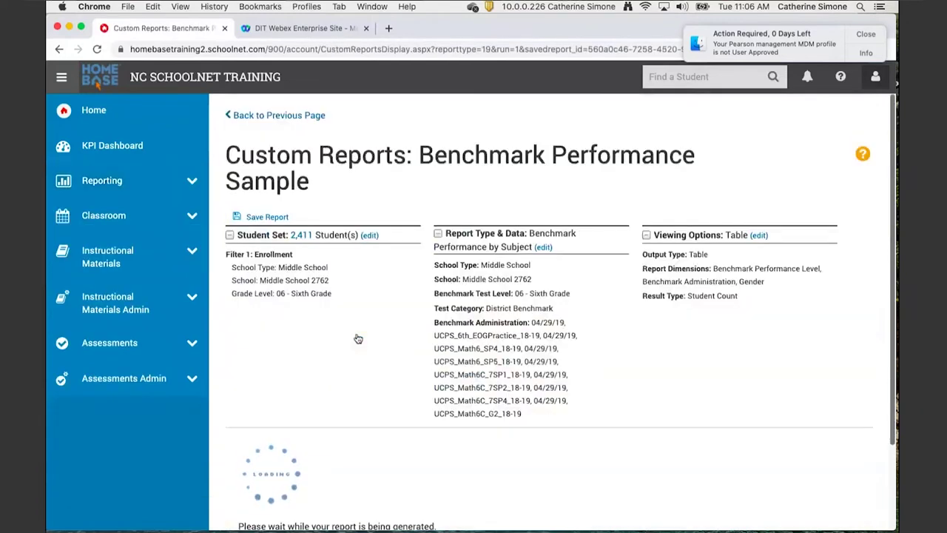
{"action": "scroll", "coordinate": [538, 340], "scroll_direction": "down", "scroll_amount": 5}
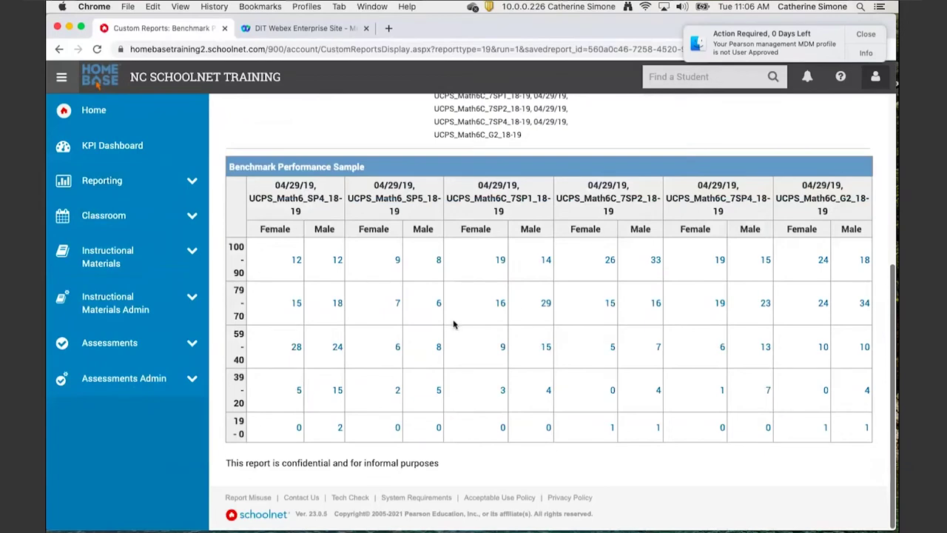
{"action": "scroll", "coordinate": [407, 245], "scroll_direction": "up", "scroll_amount": 2}
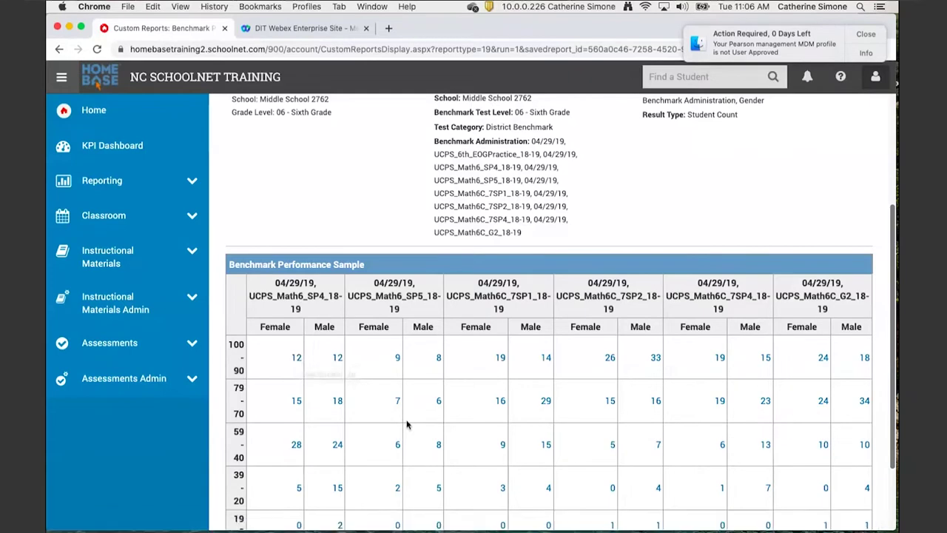
{"action": "scroll", "coordinate": [406, 424], "scroll_direction": "up", "scroll_amount": 5}
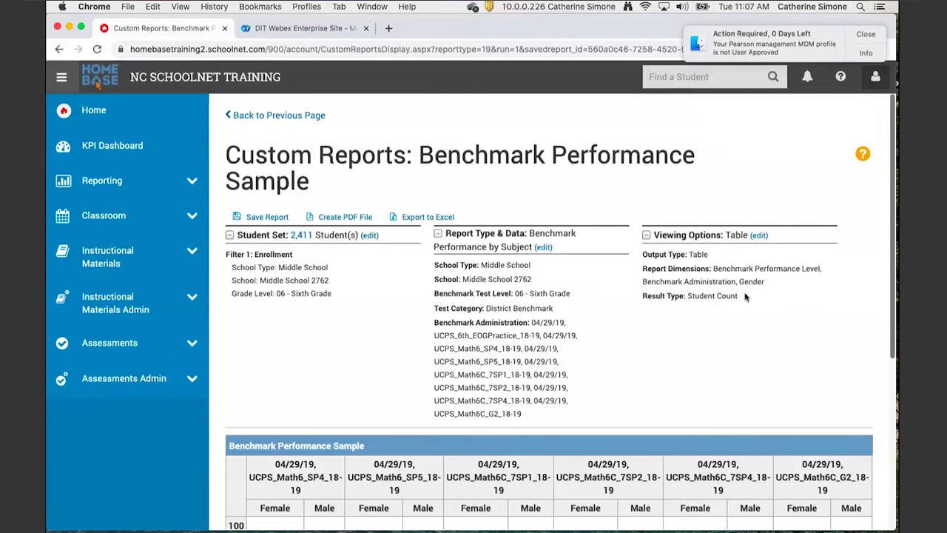
Step: Return to the saved reports and open Bar Graph Sample from the Benchmark Test Reports category
{"action": "left_click", "coordinate": [192, 185]}
{"action": "left_click", "coordinate": [159, 239]}
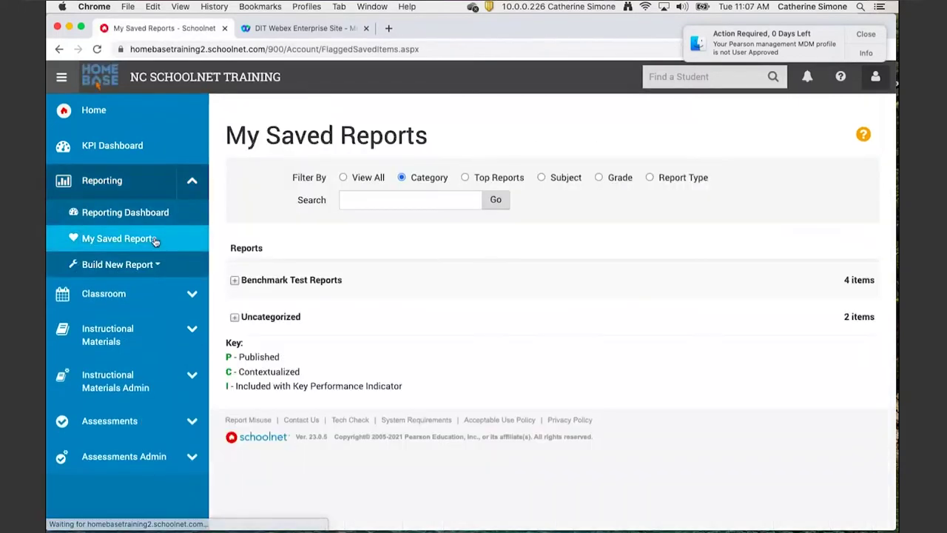
{"action": "left_click", "coordinate": [234, 283]}
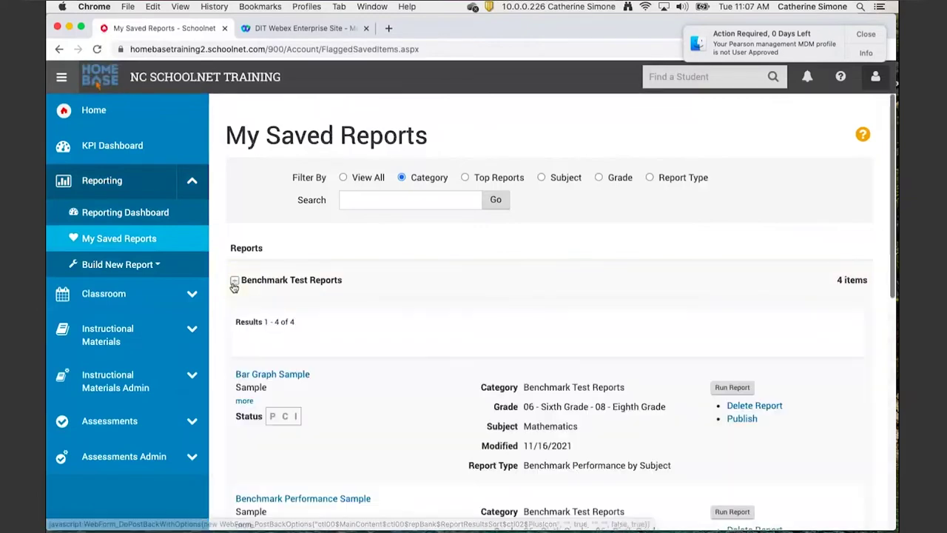
{"action": "scroll", "coordinate": [408, 345], "scroll_direction": "down", "scroll_amount": 4}
{"action": "scroll", "coordinate": [407, 346], "scroll_direction": "down", "scroll_amount": 2}
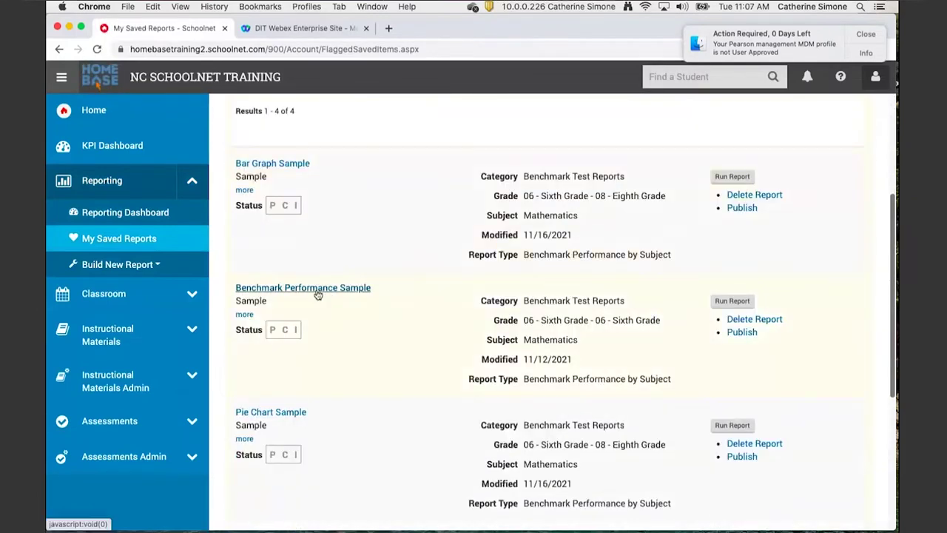
{"action": "left_click", "coordinate": [278, 167]}
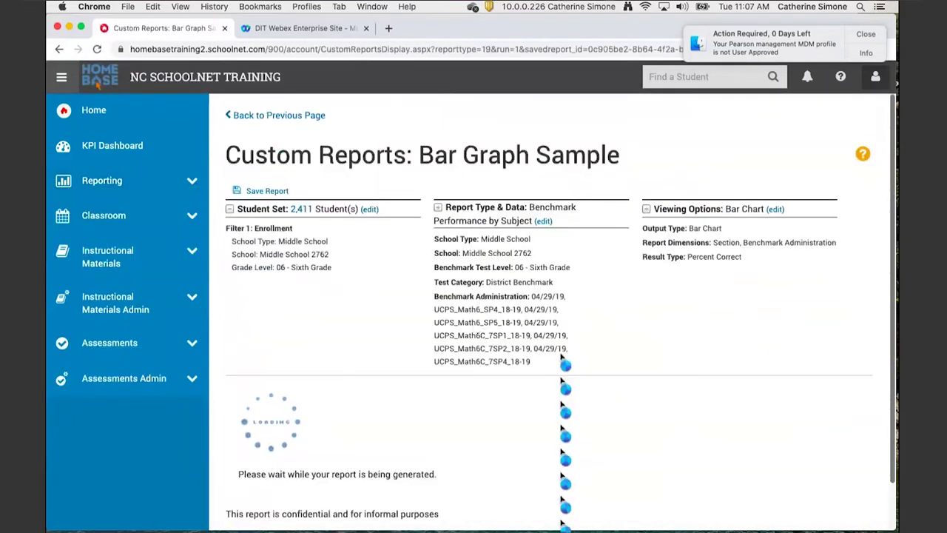
Step: Examine the percent-correct bars for the individual classes and benchmark administrations in the Bar Graph Sample chart
{"action": "scroll", "coordinate": [562, 361], "scroll_direction": "down", "scroll_amount": 3}
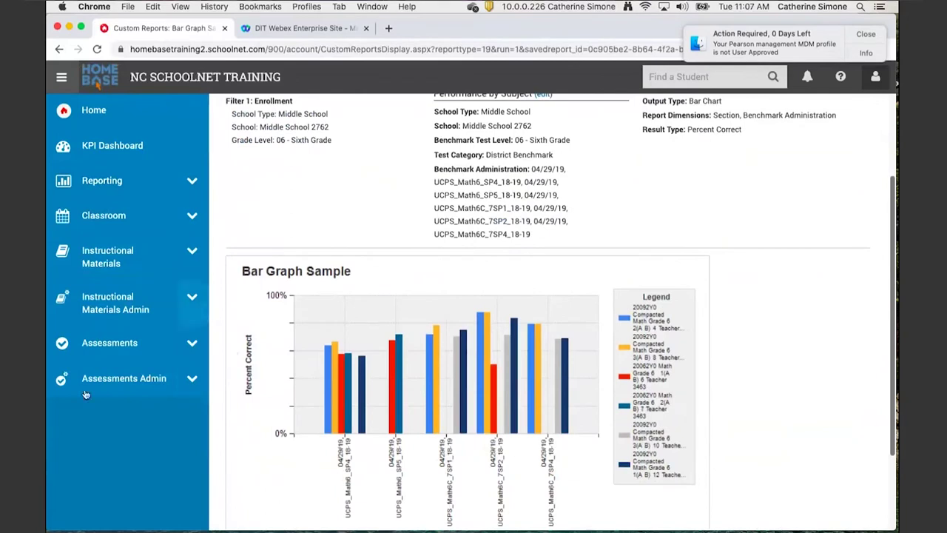
{"action": "scroll", "coordinate": [429, 466], "scroll_direction": "down", "scroll_amount": 2}
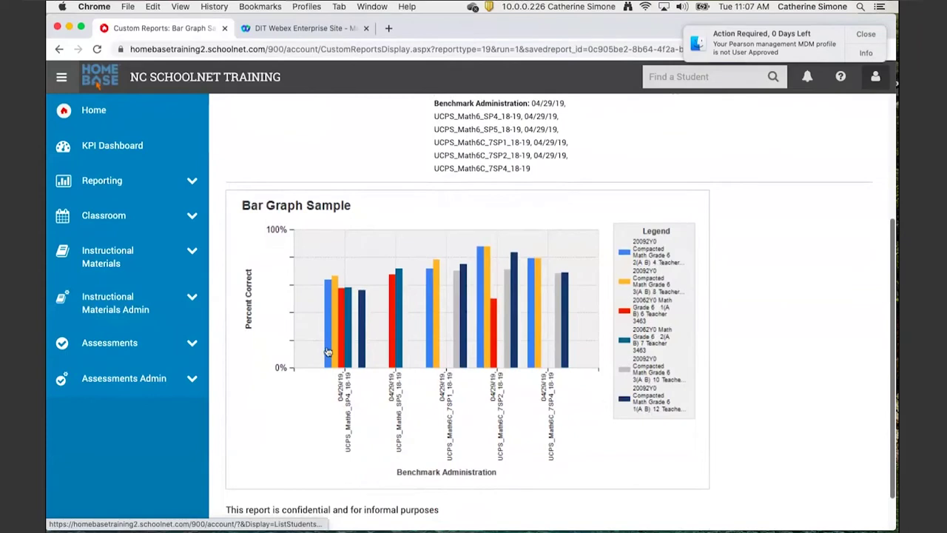
{"action": "mouse_move", "coordinate": [327, 351]}
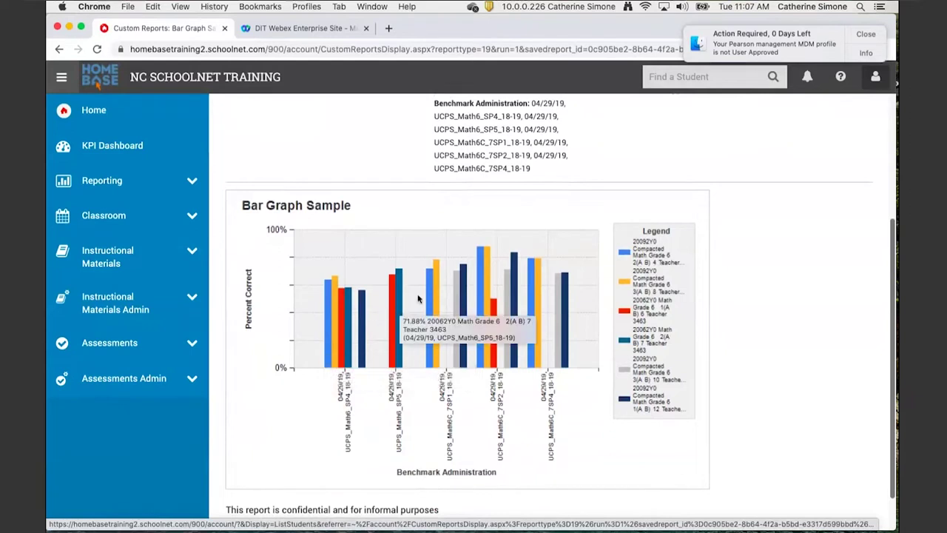
{"action": "mouse_move", "coordinate": [429, 301]}
{"action": "mouse_move", "coordinate": [479, 267]}
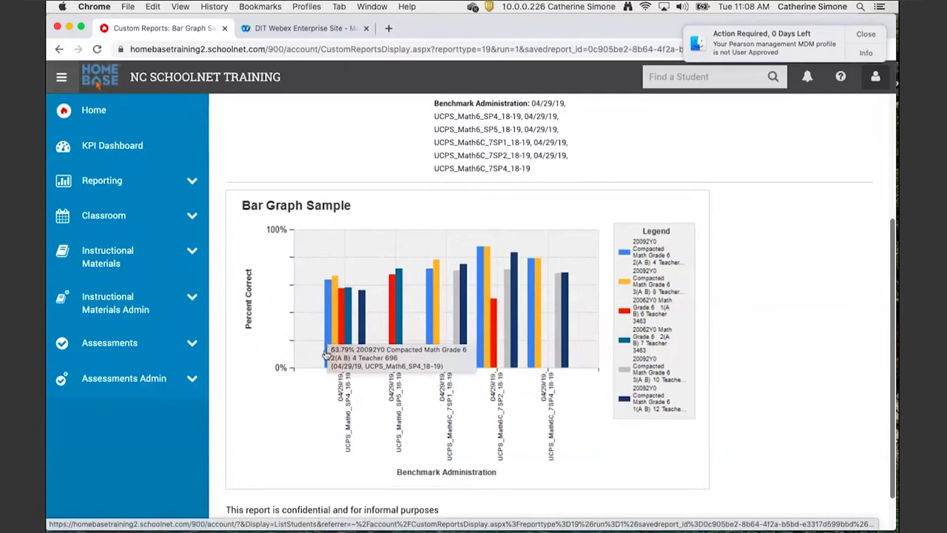
{"action": "scroll", "coordinate": [444, 406], "scroll_direction": "up", "scroll_amount": 5}
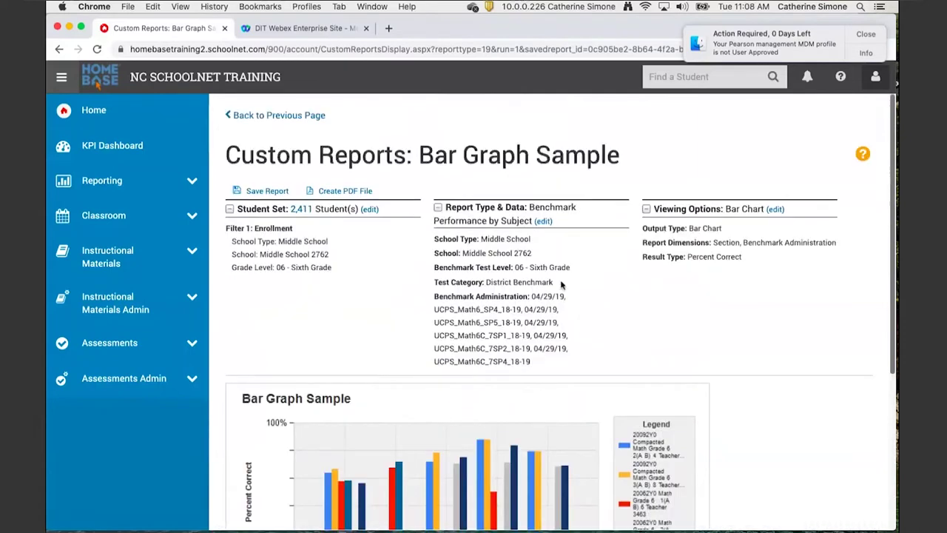
Step: Open the bar graph report's type and data selections for editing and review its enrollment and benchmark test filters
{"action": "left_click", "coordinate": [543, 221]}
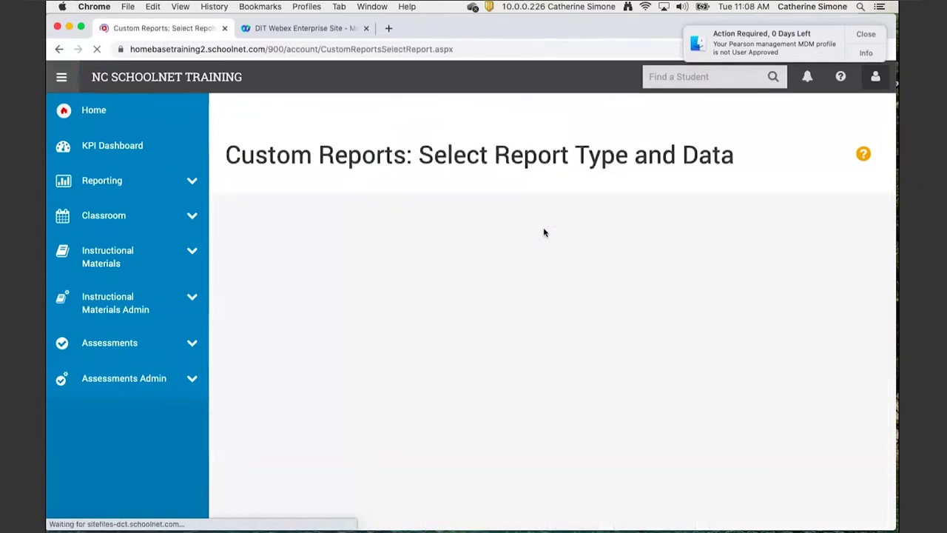
{"action": "scroll", "coordinate": [626, 301], "scroll_direction": "down", "scroll_amount": 3}
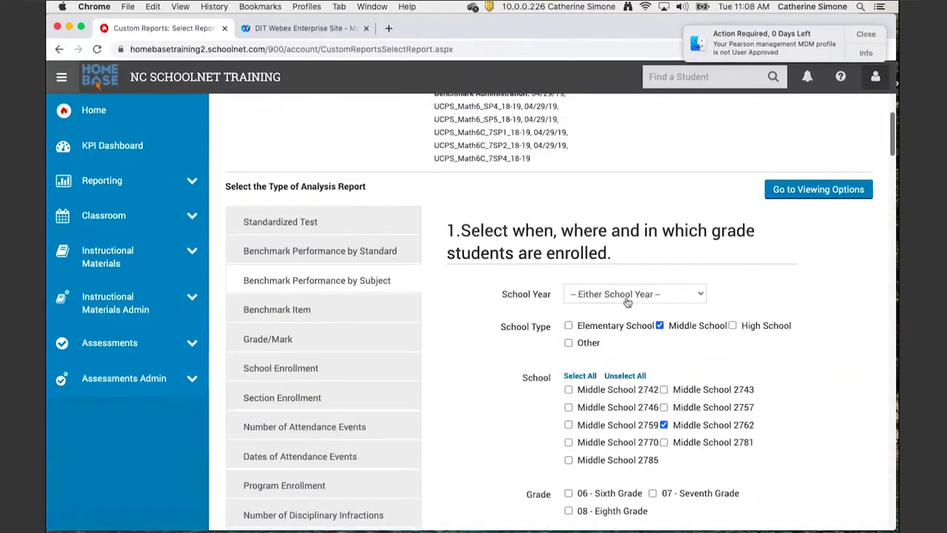
{"action": "scroll", "coordinate": [816, 387], "scroll_direction": "down", "scroll_amount": 1}
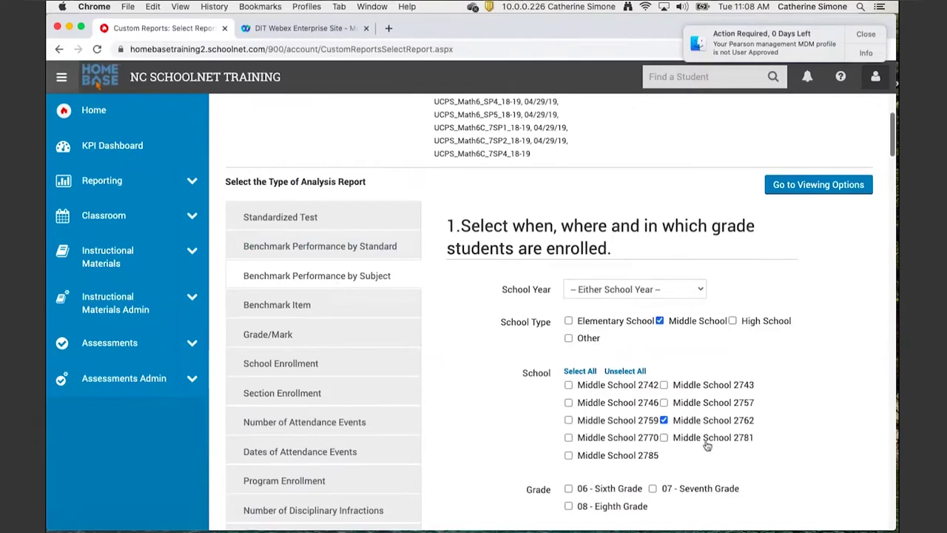
{"action": "scroll", "coordinate": [862, 412], "scroll_direction": "down", "scroll_amount": 1}
{"action": "scroll", "coordinate": [860, 412], "scroll_direction": "down", "scroll_amount": 2}
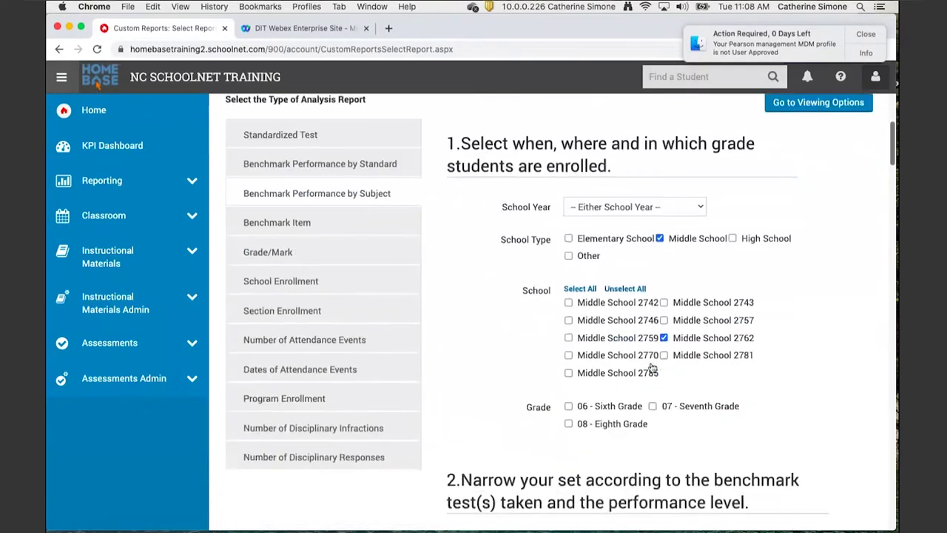
{"action": "scroll", "coordinate": [642, 370], "scroll_direction": "down", "scroll_amount": 10}
{"action": "scroll", "coordinate": [642, 370], "scroll_direction": "up", "scroll_amount": 5}
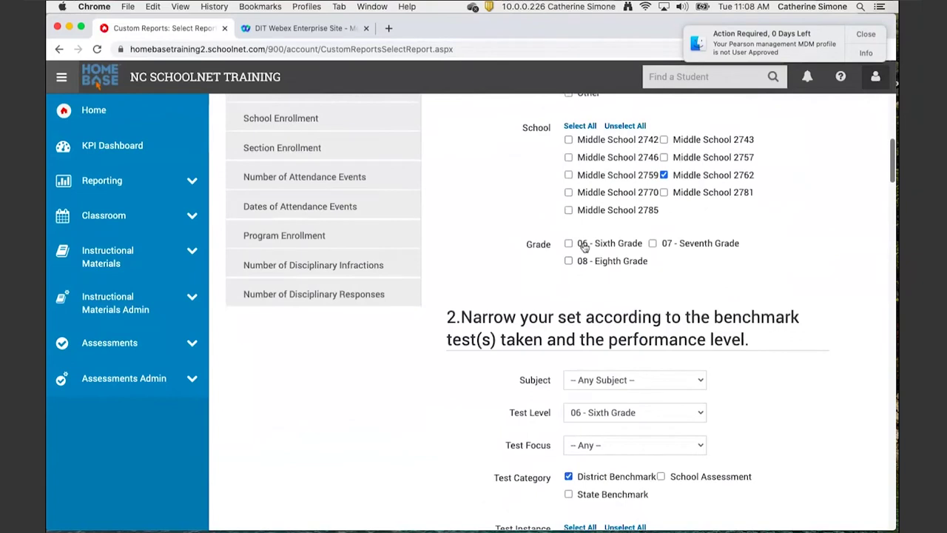
{"action": "scroll", "coordinate": [789, 384], "scroll_direction": "down", "scroll_amount": 3}
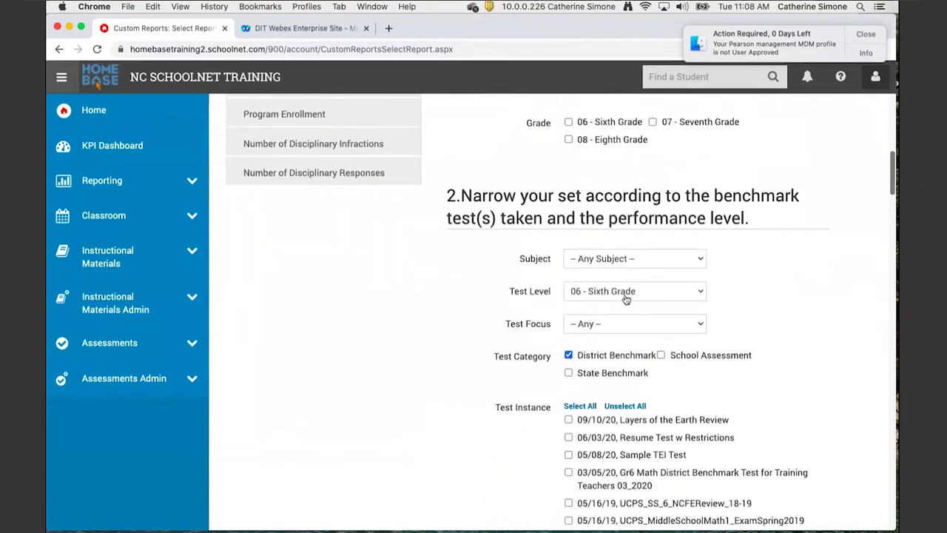
{"action": "scroll", "coordinate": [861, 404], "scroll_direction": "down", "scroll_amount": 2}
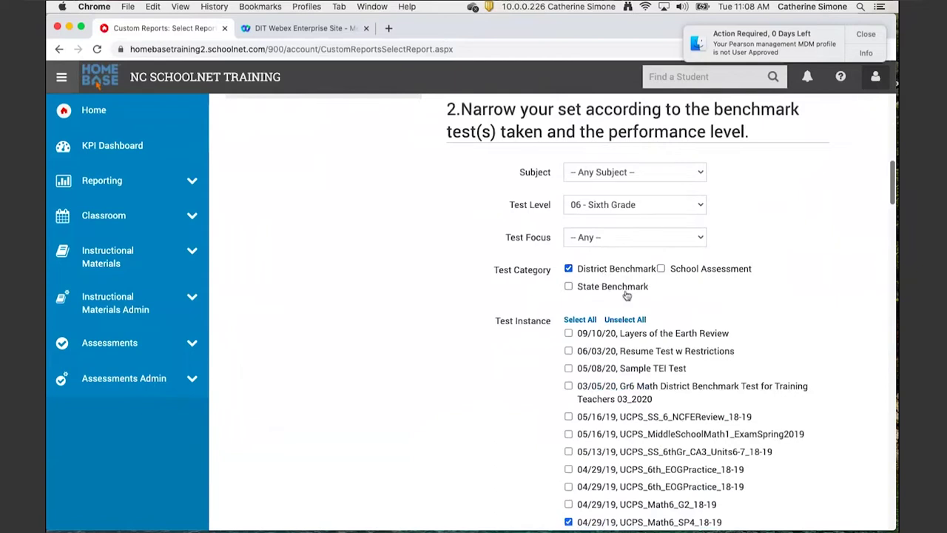
Step: Remove the 04/29/19 test instances UCPS_Math6C_7SP4_18-19, UCPS_Math6C_7SP2_18-19 and UCPS_Math6C_7SP1_18-19 from the report
{"action": "scroll", "coordinate": [851, 378], "scroll_direction": "down", "scroll_amount": 3}
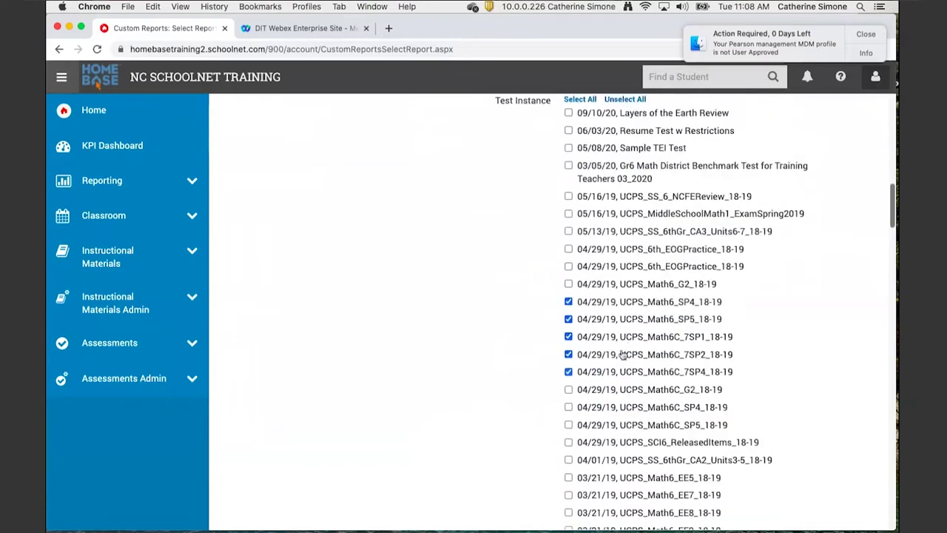
{"action": "left_click", "coordinate": [568, 372]}
{"action": "left_click", "coordinate": [569, 355]}
{"action": "left_click", "coordinate": [568, 336]}
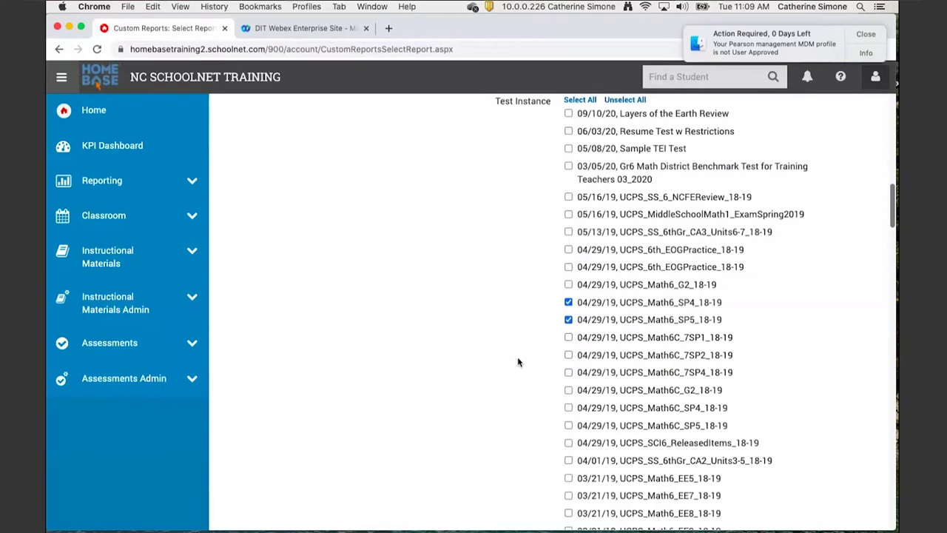
Step: Proceed to the report's viewing options and choose Pie Chart as the output type
{"action": "scroll", "coordinate": [517, 362], "scroll_direction": "up", "scroll_amount": 12}
{"action": "scroll", "coordinate": [517, 362], "scroll_direction": "up", "scroll_amount": 3}
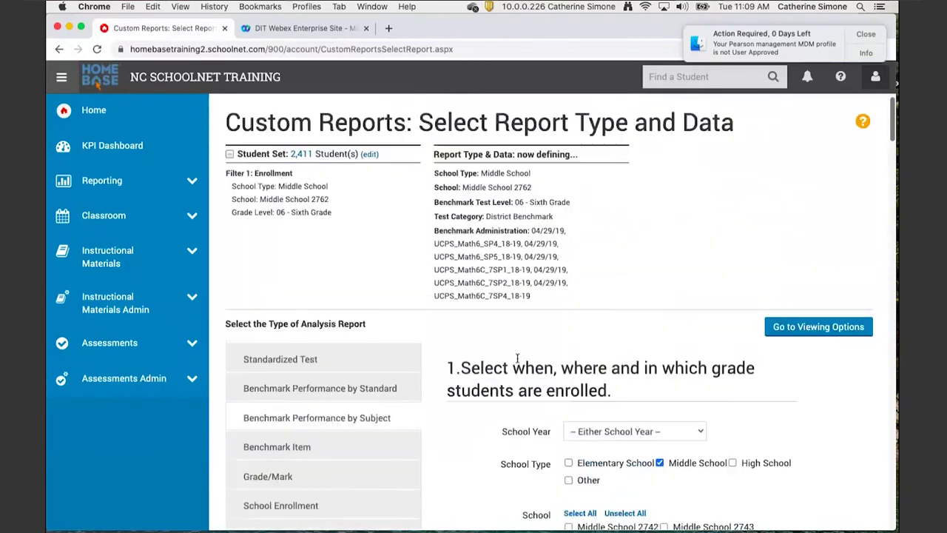
{"action": "left_click", "coordinate": [814, 368]}
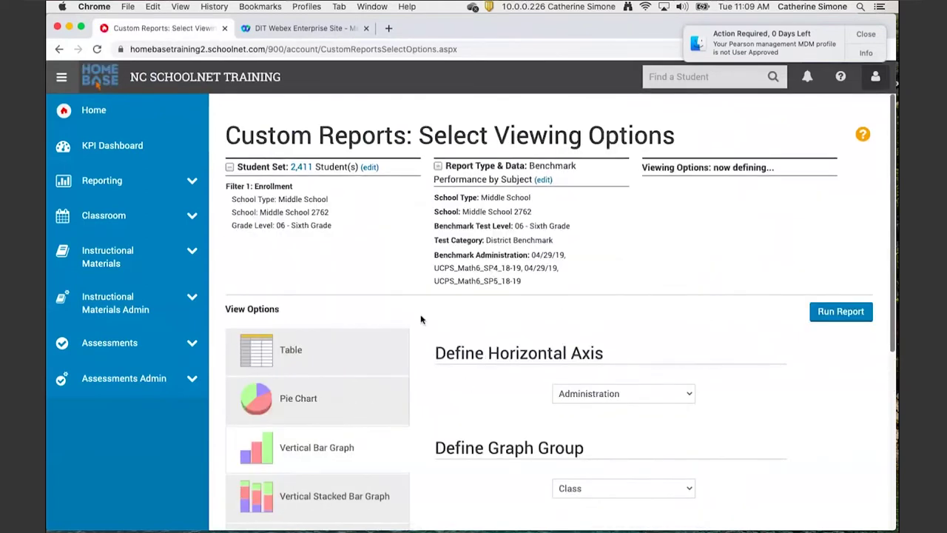
{"action": "scroll", "coordinate": [421, 319], "scroll_direction": "down", "scroll_amount": 4}
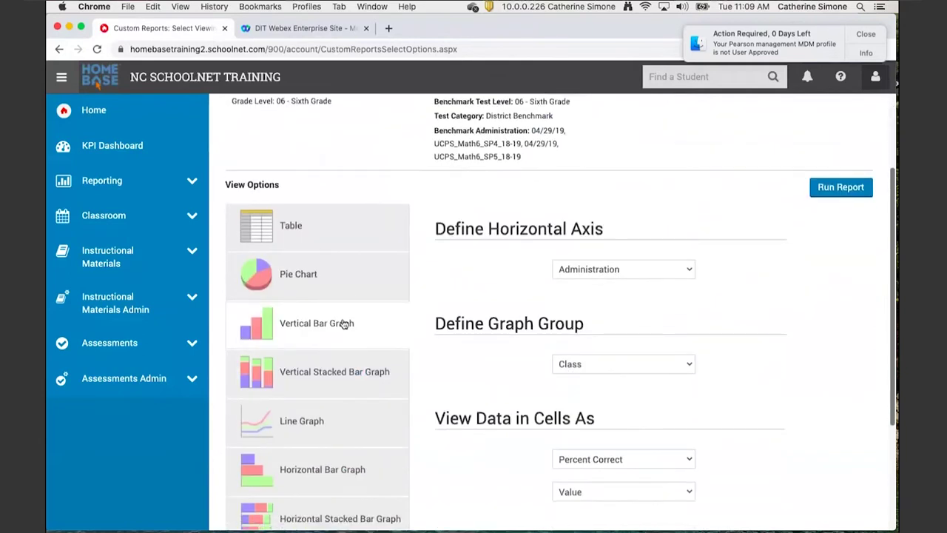
{"action": "scroll", "coordinate": [370, 332], "scroll_direction": "down", "scroll_amount": 2}
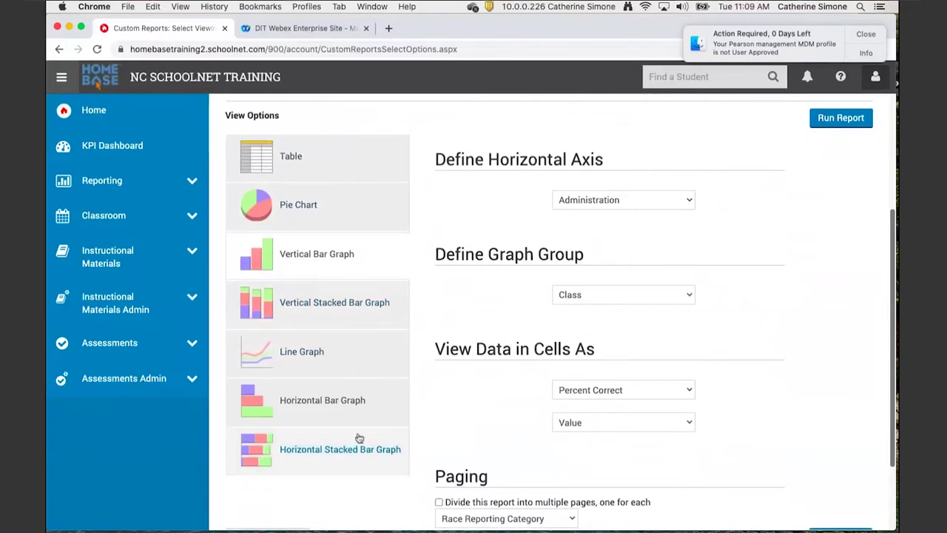
{"action": "left_click", "coordinate": [309, 201]}
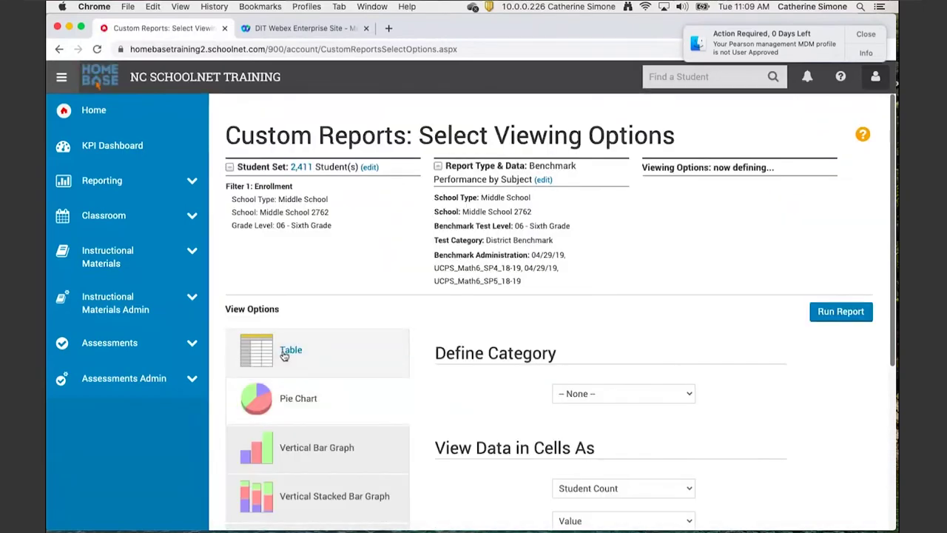
{"action": "scroll", "coordinate": [737, 427], "scroll_direction": "down", "scroll_amount": 5}
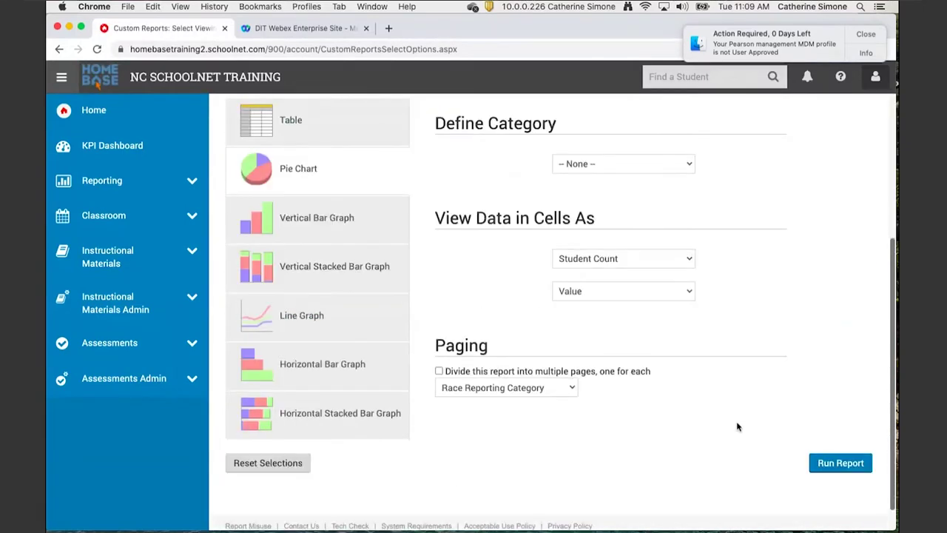
Step: Define the pie chart's category as Administration and show the cell data as Percent Correct, displayed as Value
{"action": "scroll", "coordinate": [738, 427], "scroll_direction": "up", "scroll_amount": 2}
{"action": "left_click", "coordinate": [639, 235]}
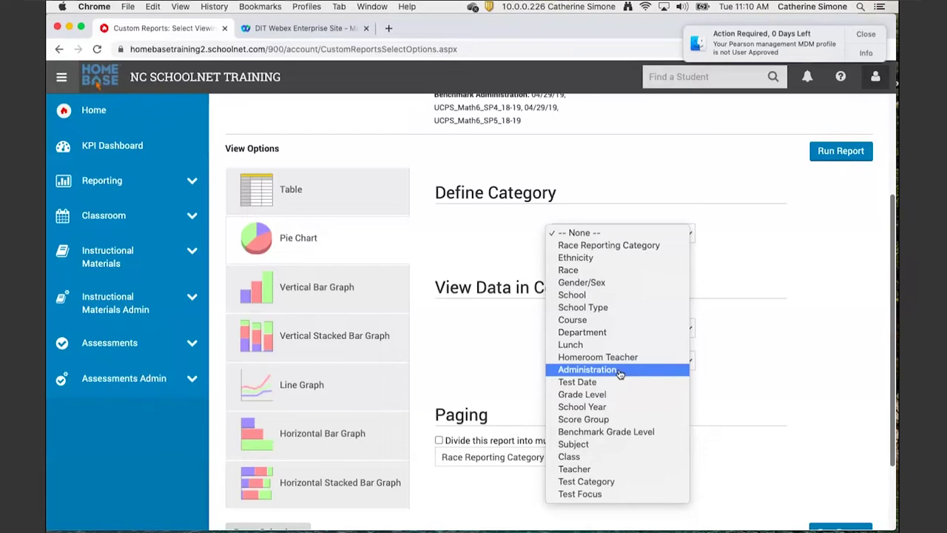
{"action": "left_click", "coordinate": [620, 374]}
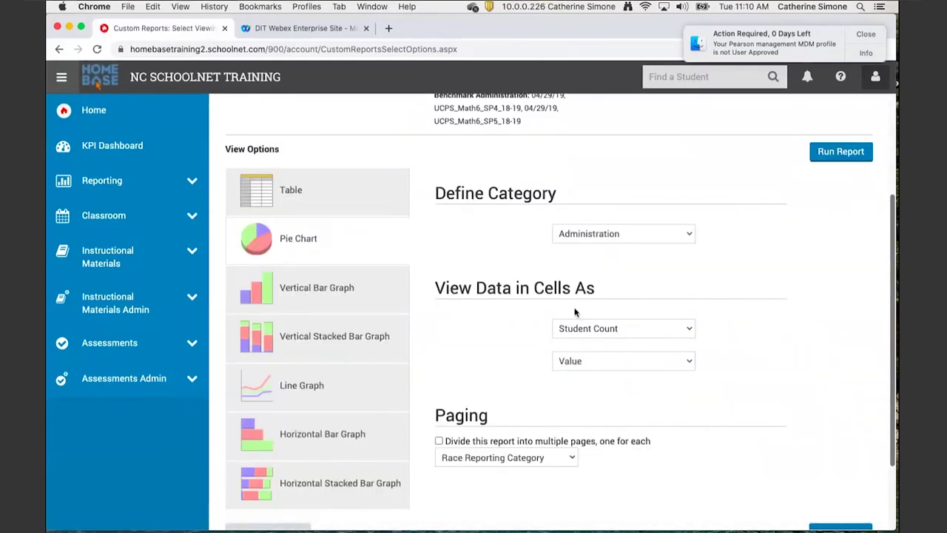
{"action": "left_click", "coordinate": [590, 330]}
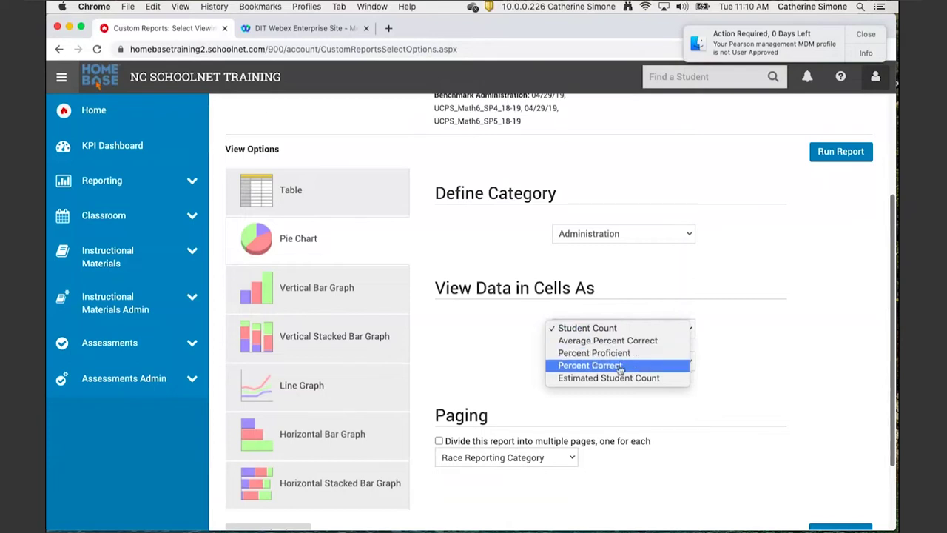
{"action": "left_click", "coordinate": [620, 366]}
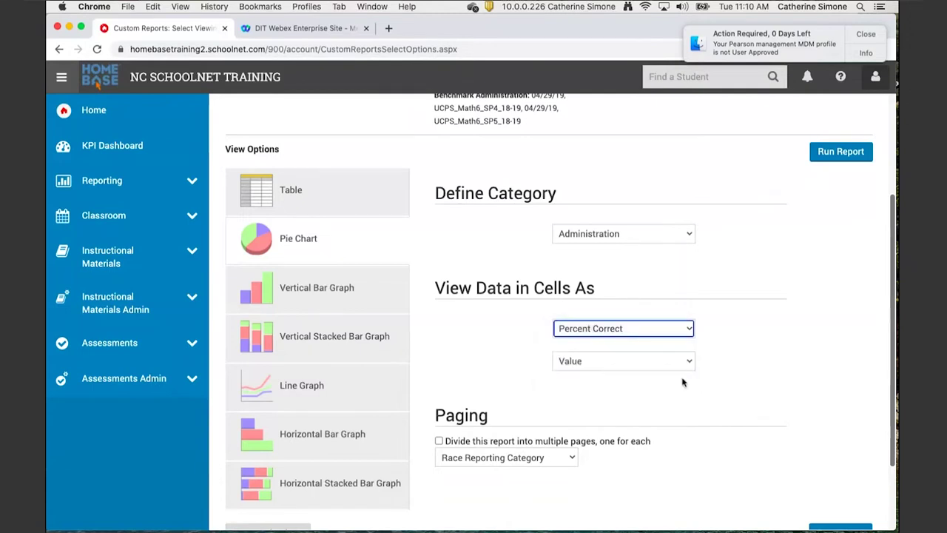
{"action": "left_click", "coordinate": [632, 367]}
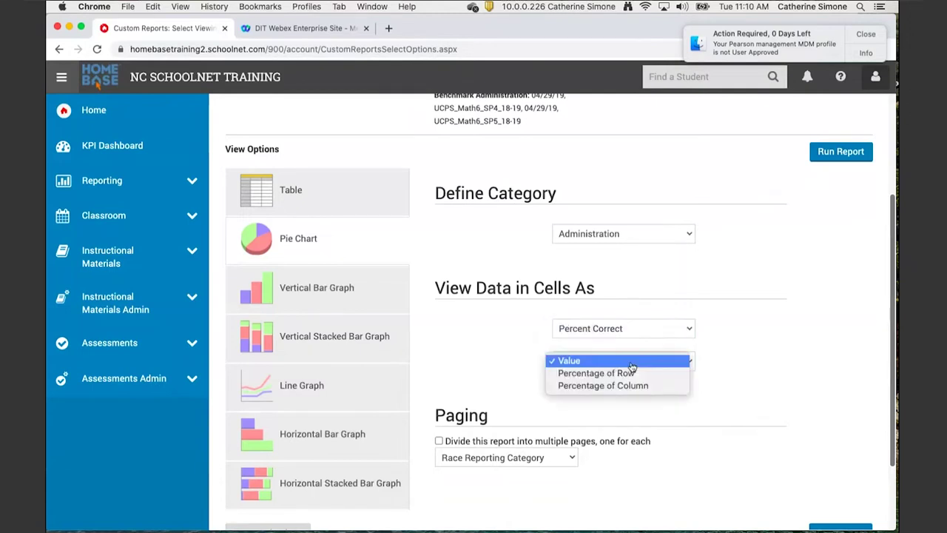
{"action": "left_click", "coordinate": [790, 370]}
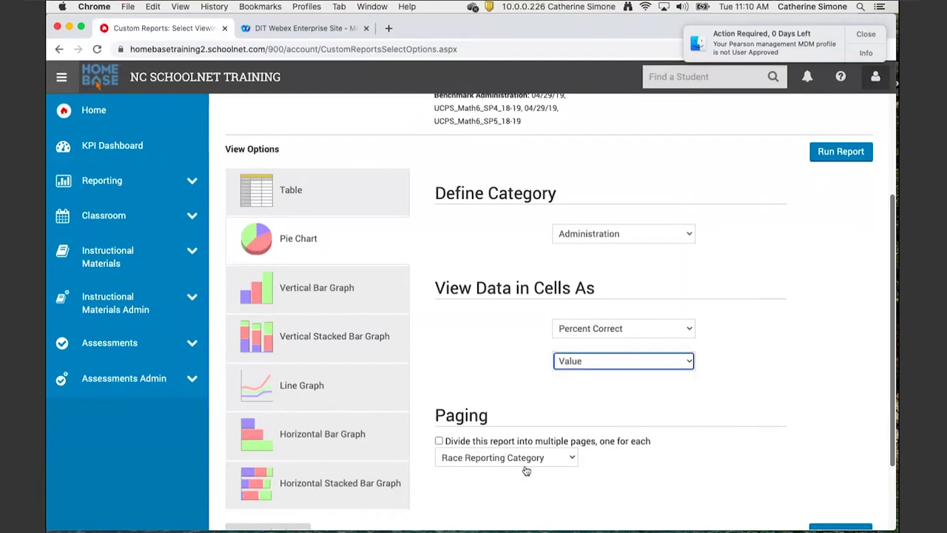
Step: Divide the report into multiple pages, one for each Class, and run it
{"action": "scroll", "coordinate": [507, 405], "scroll_direction": "down", "scroll_amount": 3}
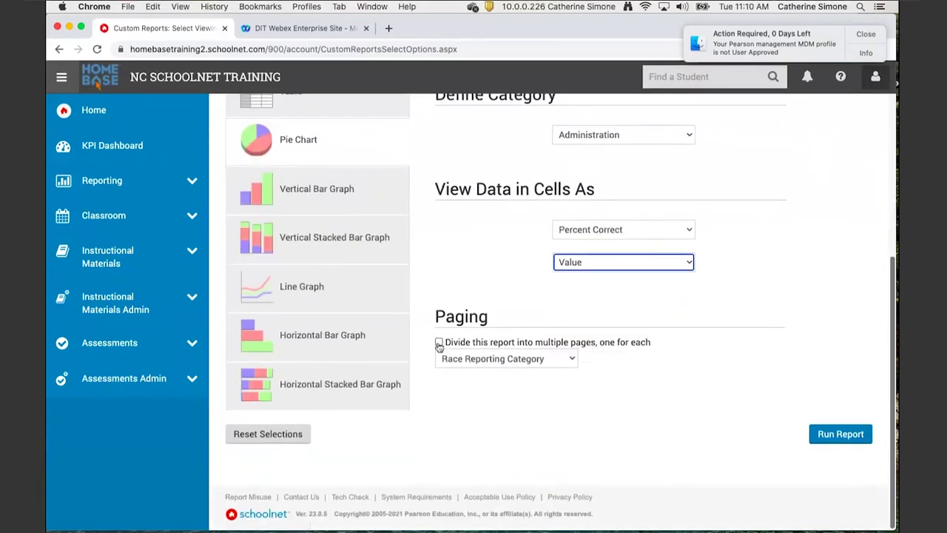
{"action": "left_click", "coordinate": [439, 343]}
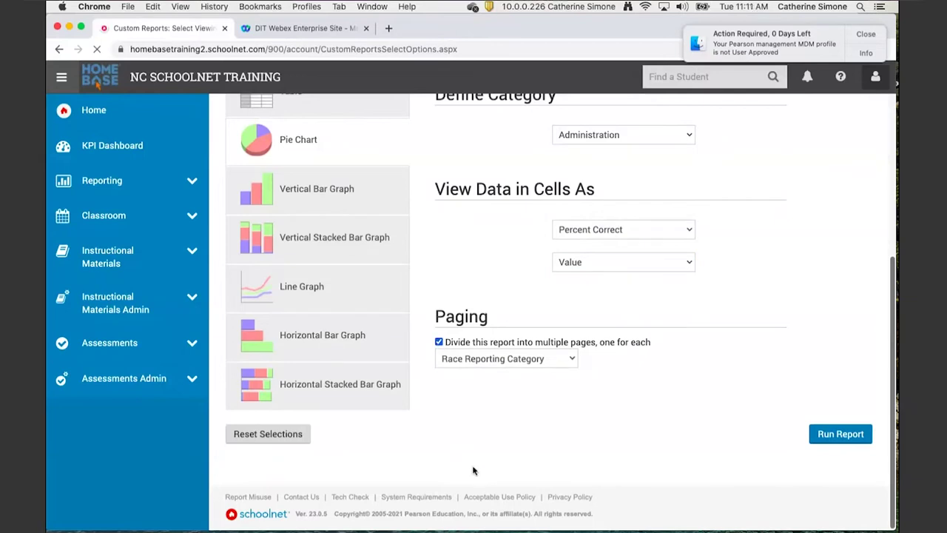
{"action": "left_click", "coordinate": [500, 359]}
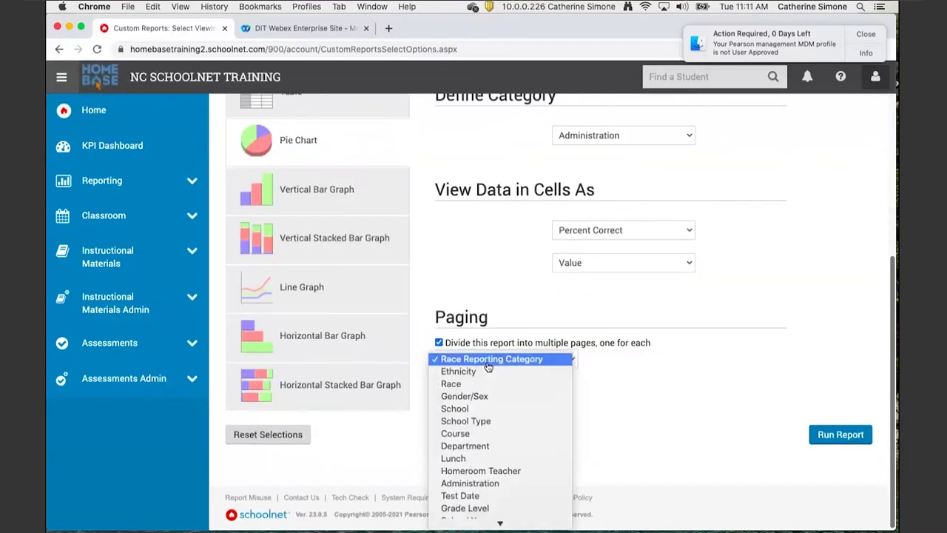
{"action": "scroll", "coordinate": [504, 399], "scroll_direction": "down", "scroll_amount": 3}
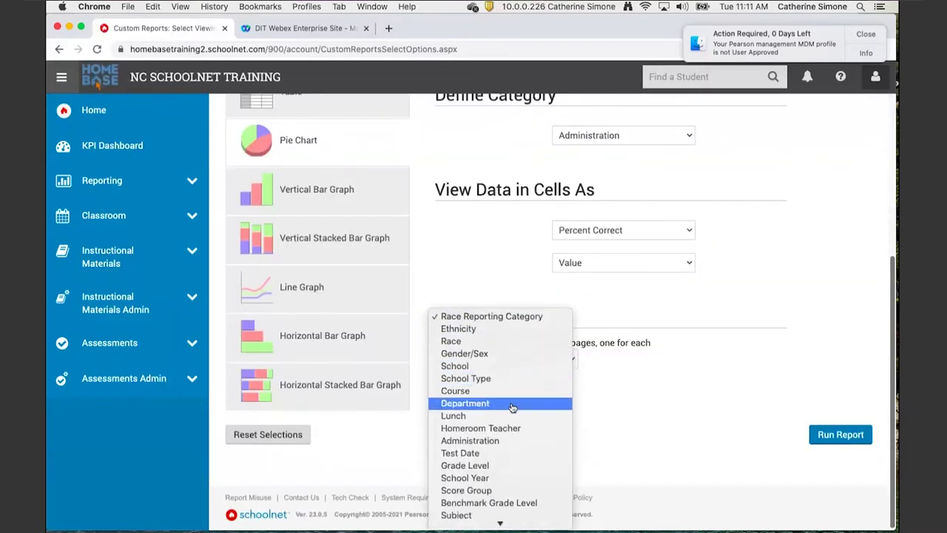
{"action": "scroll", "coordinate": [512, 408], "scroll_direction": "down", "scroll_amount": 3}
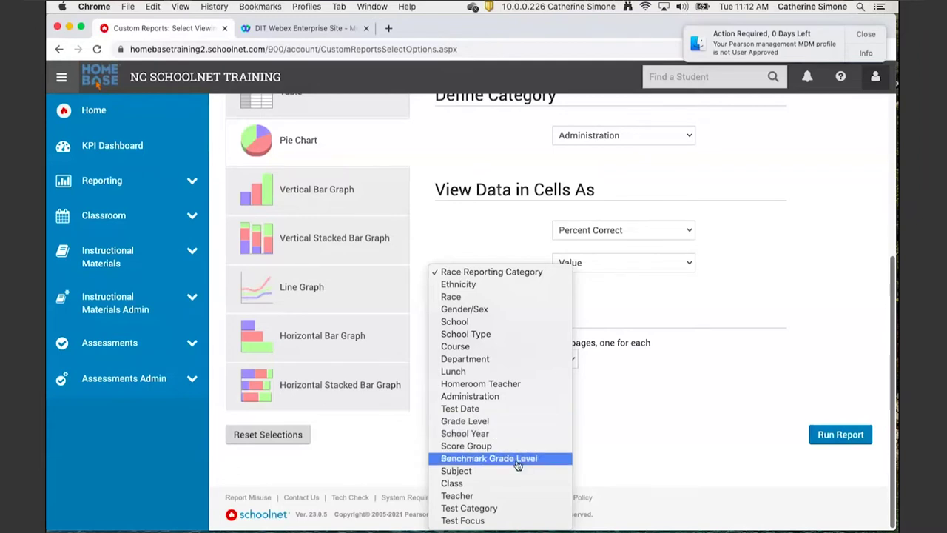
{"action": "left_click", "coordinate": [522, 487]}
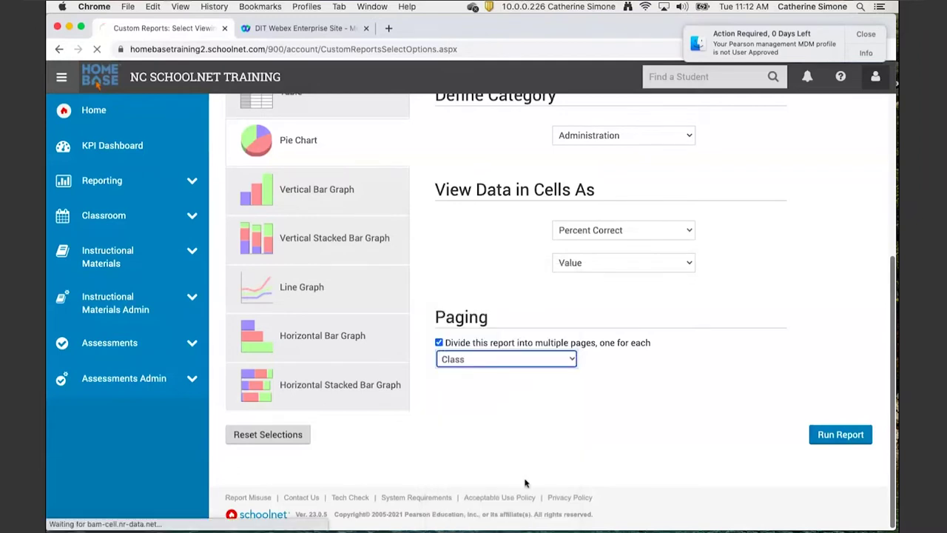
{"action": "left_click", "coordinate": [856, 442]}
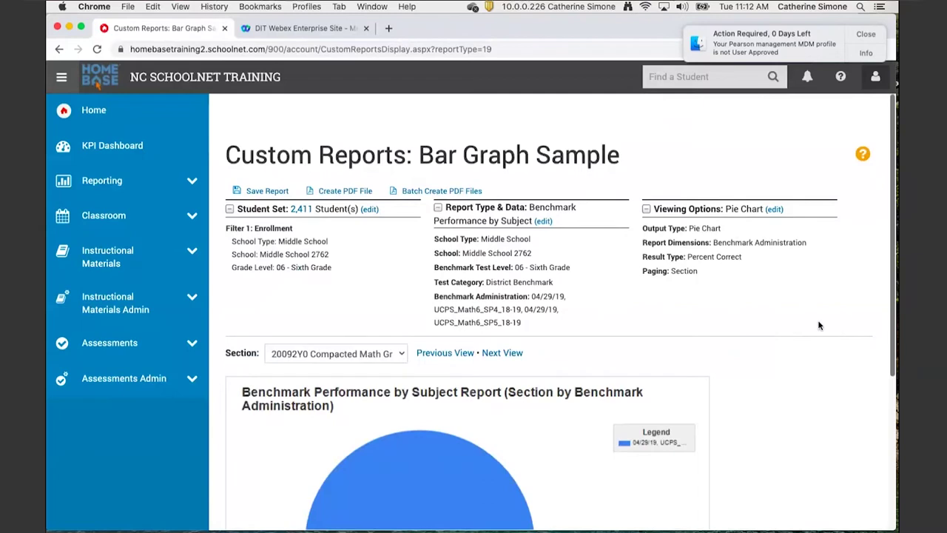
Step: View the pie charts for sections Math Grade 6 1(A B), Math Grade 6 2(A B) and Compacted Math Grade 6 1(A B) in turn
{"action": "scroll", "coordinate": [818, 325], "scroll_direction": "down", "scroll_amount": 5}
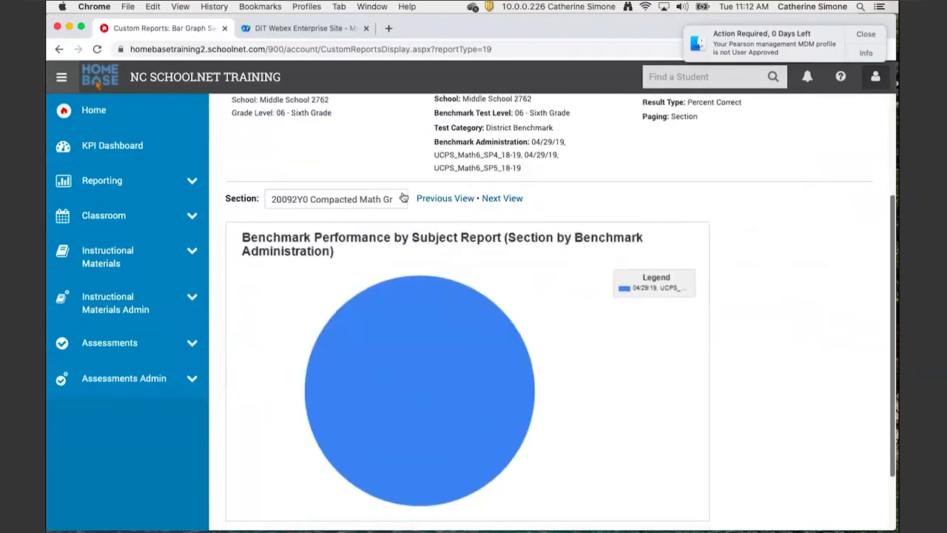
{"action": "left_click", "coordinate": [376, 198]}
{"action": "left_click", "coordinate": [379, 211]}
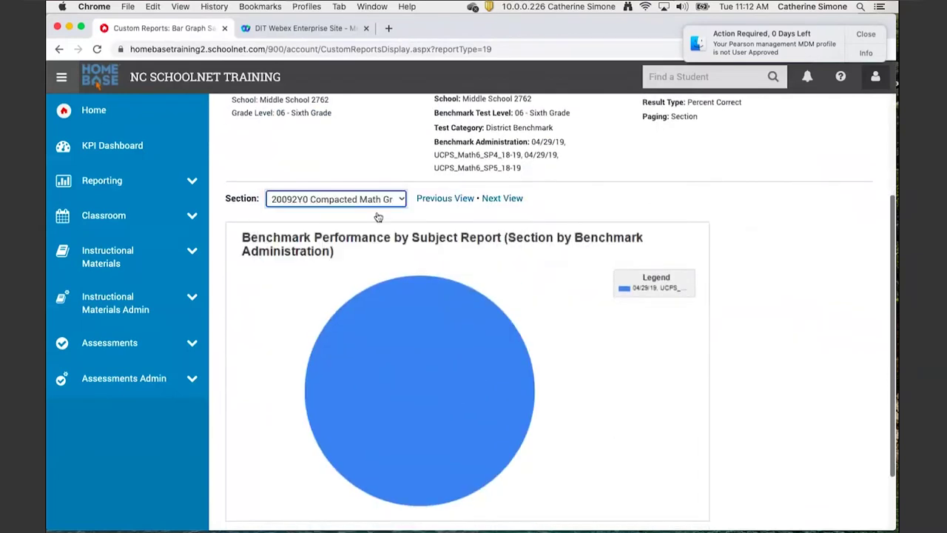
{"action": "left_click", "coordinate": [374, 205]}
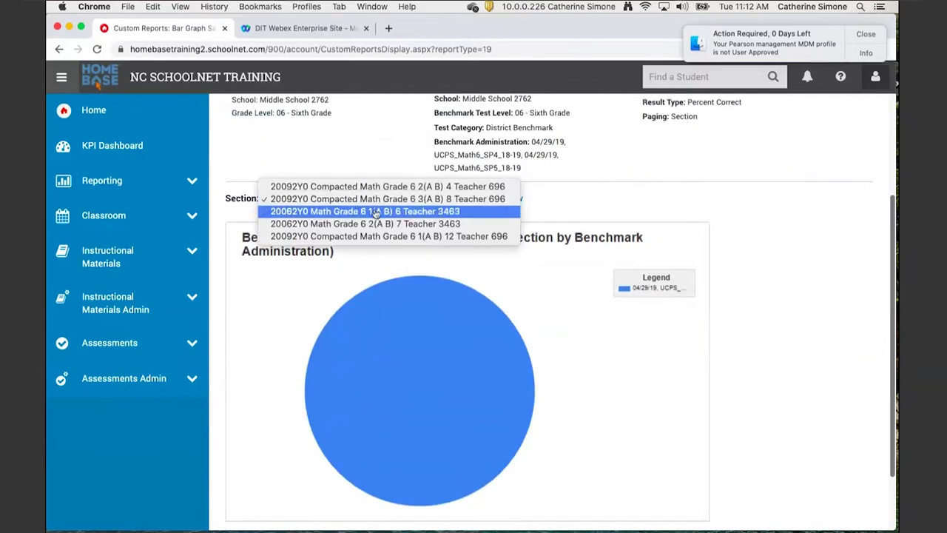
{"action": "left_click", "coordinate": [376, 213]}
{"action": "left_click", "coordinate": [371, 203]}
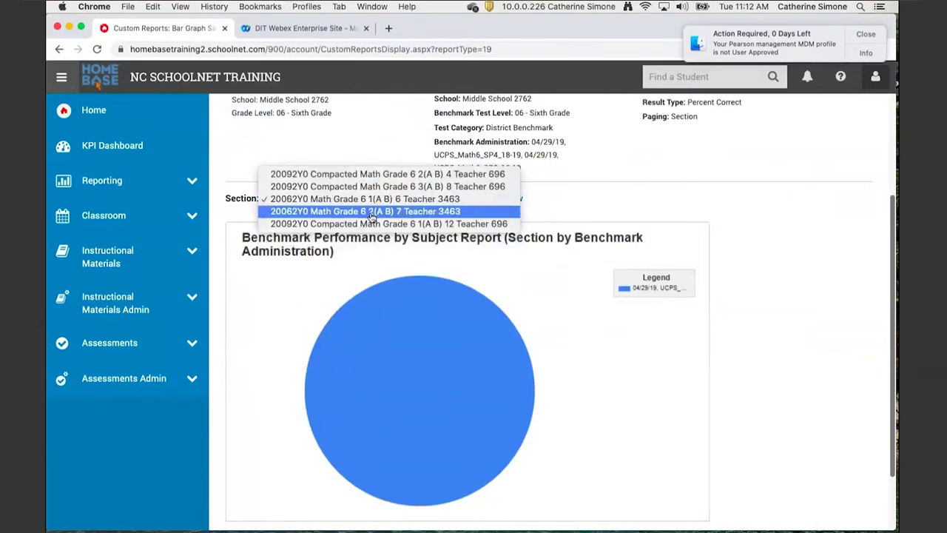
{"action": "left_click", "coordinate": [372, 217]}
{"action": "left_click", "coordinate": [370, 201]}
{"action": "left_click", "coordinate": [369, 212]}
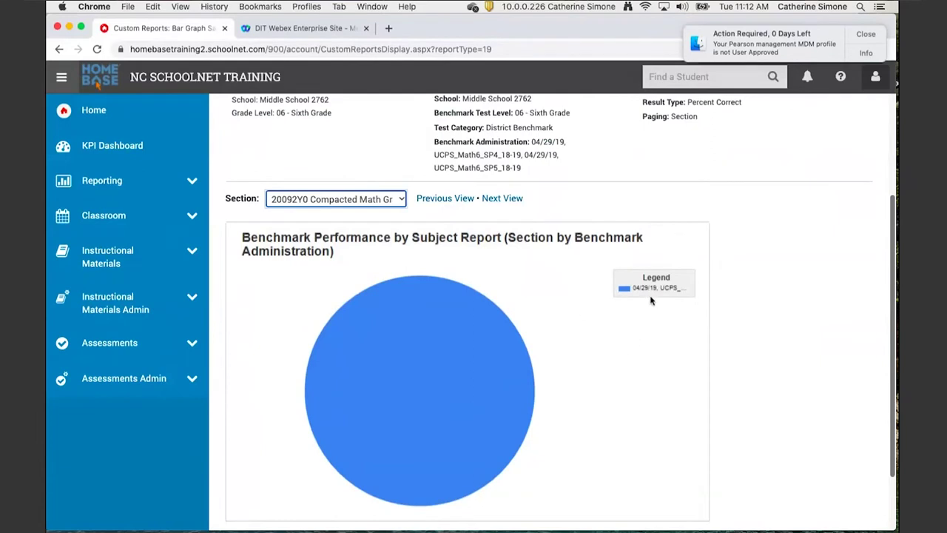
Step: Review the benchmark administrations selected in the report's type and data summary
{"action": "scroll", "coordinate": [636, 288], "scroll_direction": "up", "scroll_amount": 1}
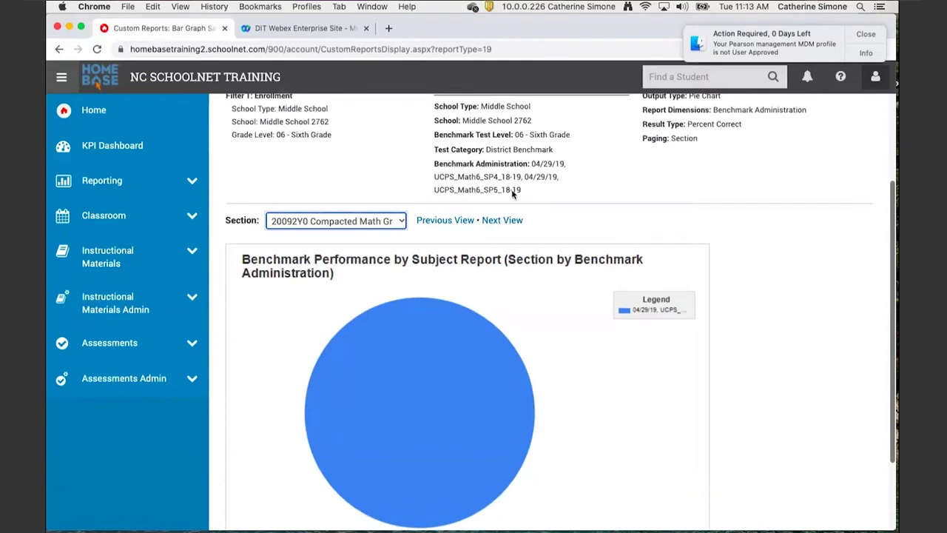
{"action": "scroll", "coordinate": [514, 196], "scroll_direction": "up", "scroll_amount": 4}
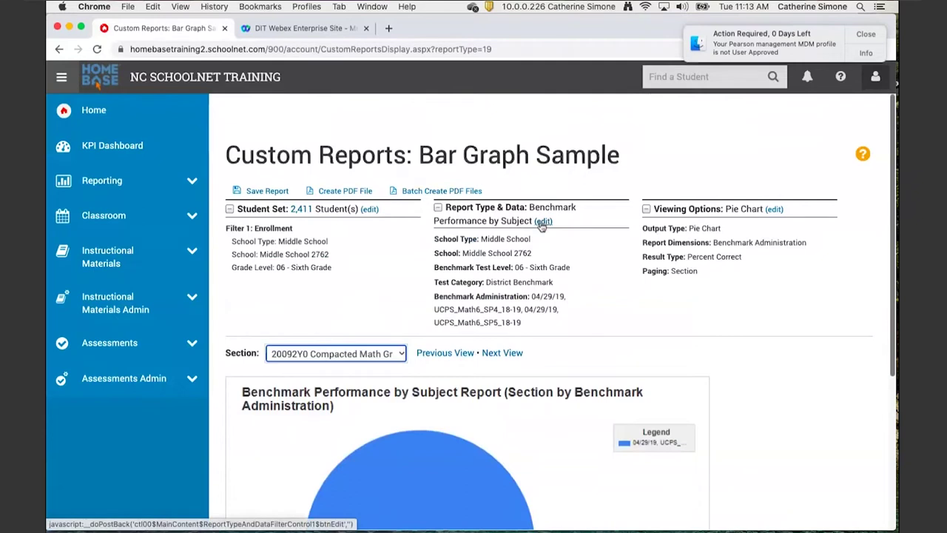
{"action": "left_click", "coordinate": [542, 224]}
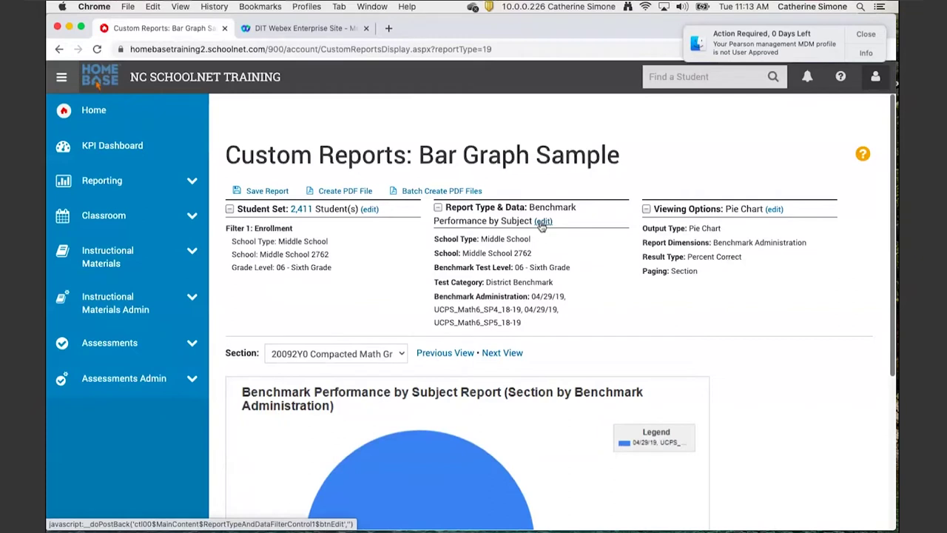
Step: Open the report's save form and review the attributes, organizers and details offered for updating the existing report
{"action": "left_click", "coordinate": [281, 194]}
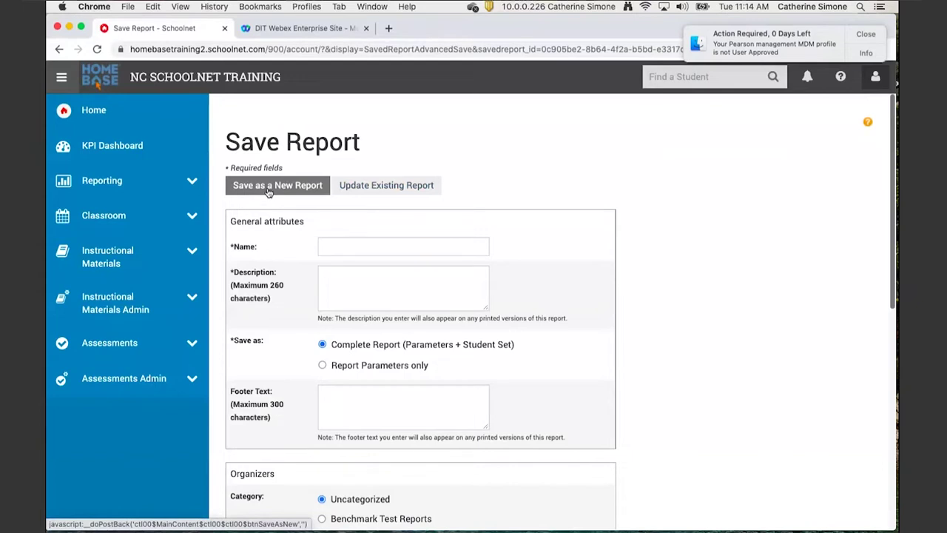
{"action": "left_click", "coordinate": [375, 187]}
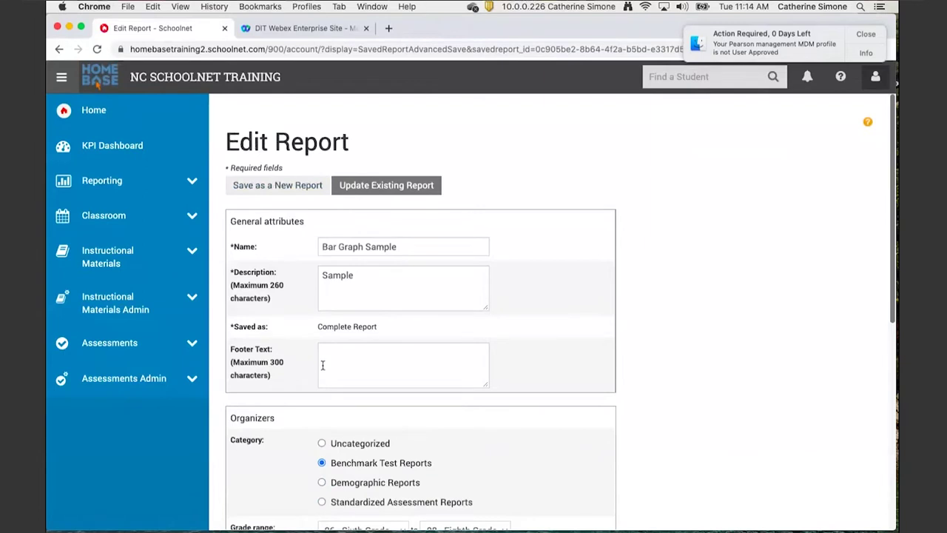
{"action": "scroll", "coordinate": [344, 394], "scroll_direction": "down", "scroll_amount": 3}
{"action": "scroll", "coordinate": [344, 393], "scroll_direction": "down", "scroll_amount": 4}
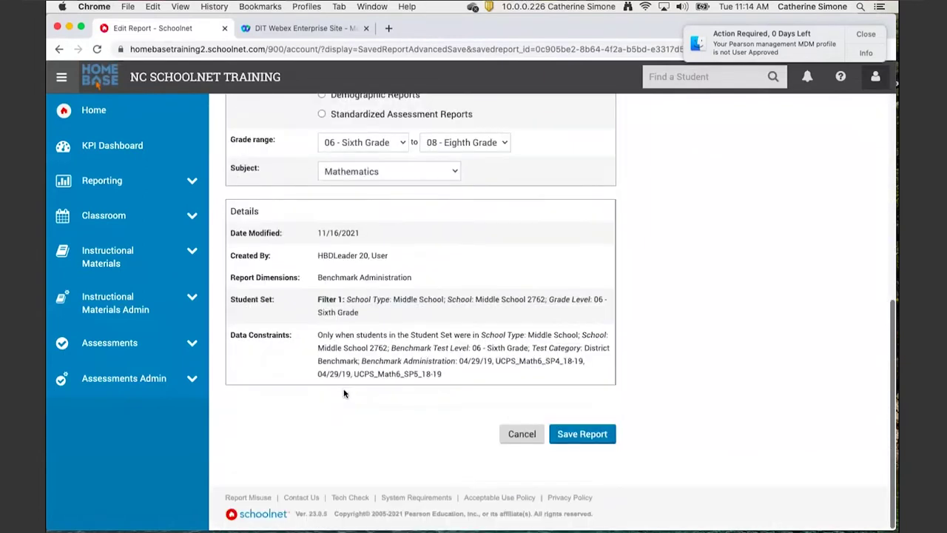
{"action": "left_click", "coordinate": [593, 436]}
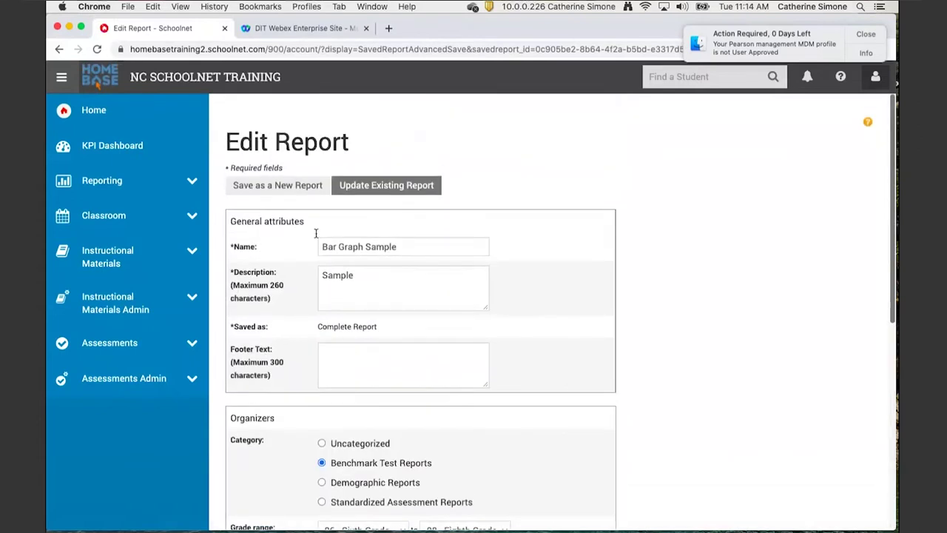
Step: Switch to saving as a new report, with the name jvrtb and the description kjhfb;oe
{"action": "left_click", "coordinate": [293, 190]}
{"action": "left_click", "coordinate": [376, 239]}
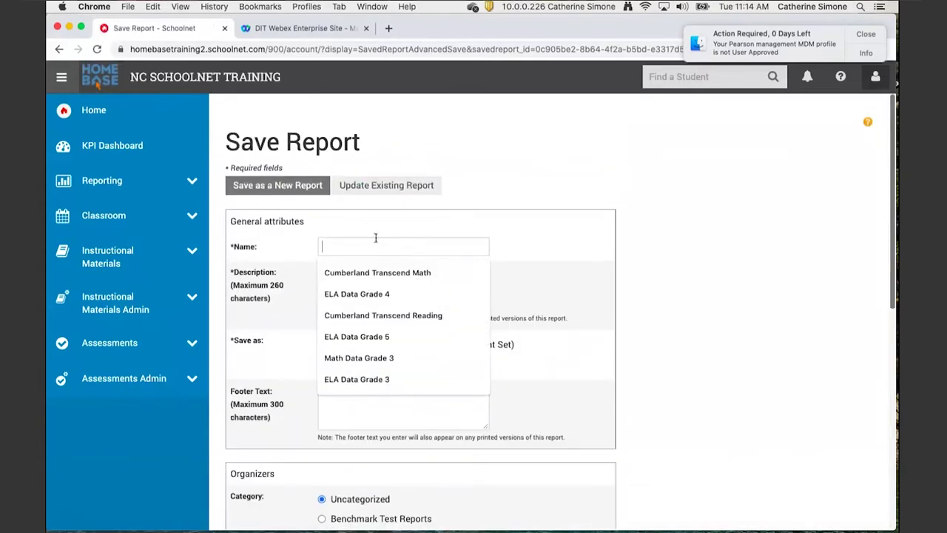
{"action": "type", "text": "jvrtb"}
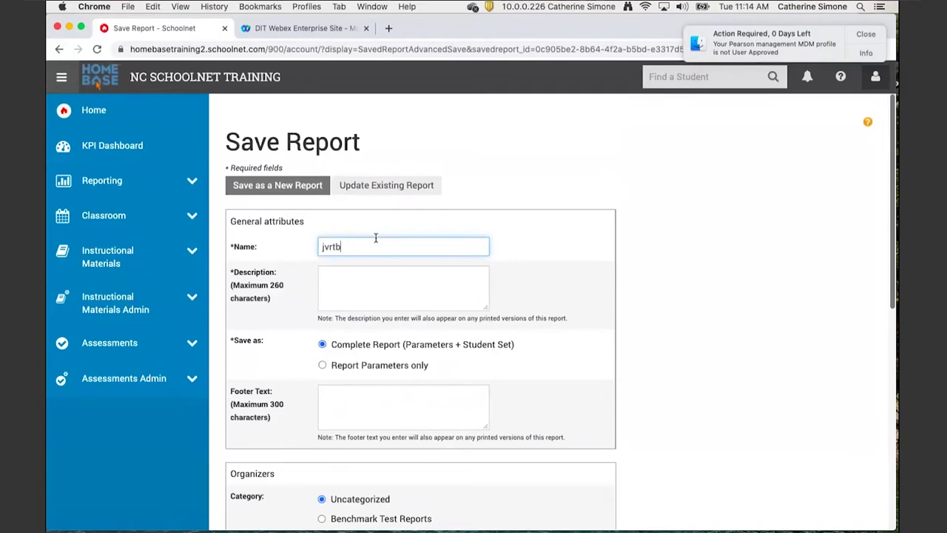
{"action": "left_click", "coordinate": [392, 271]}
{"action": "type", "text": "kjhfb;oe"}
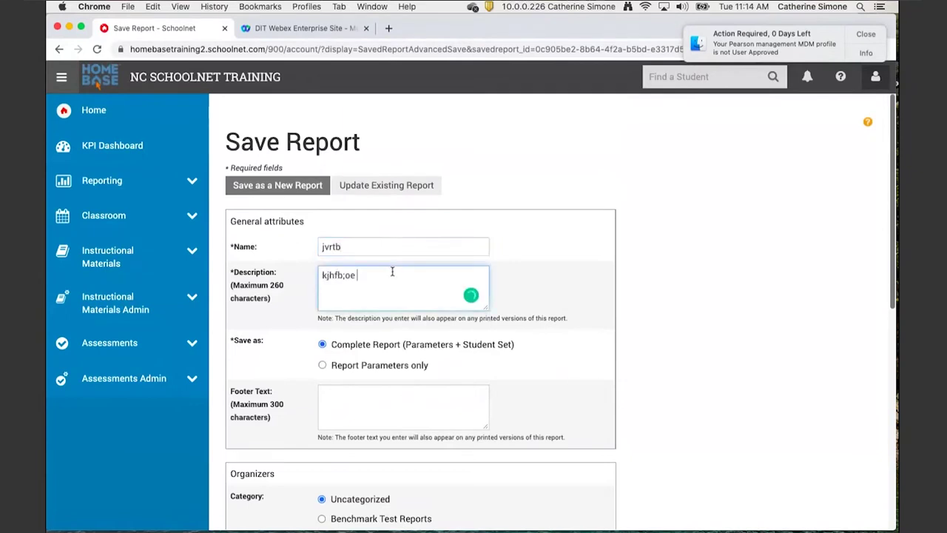
Step: Categorize the new report under Benchmark Test Reports and look through the available starting grades for its grade range
{"action": "scroll", "coordinate": [404, 348], "scroll_direction": "down", "scroll_amount": 5}
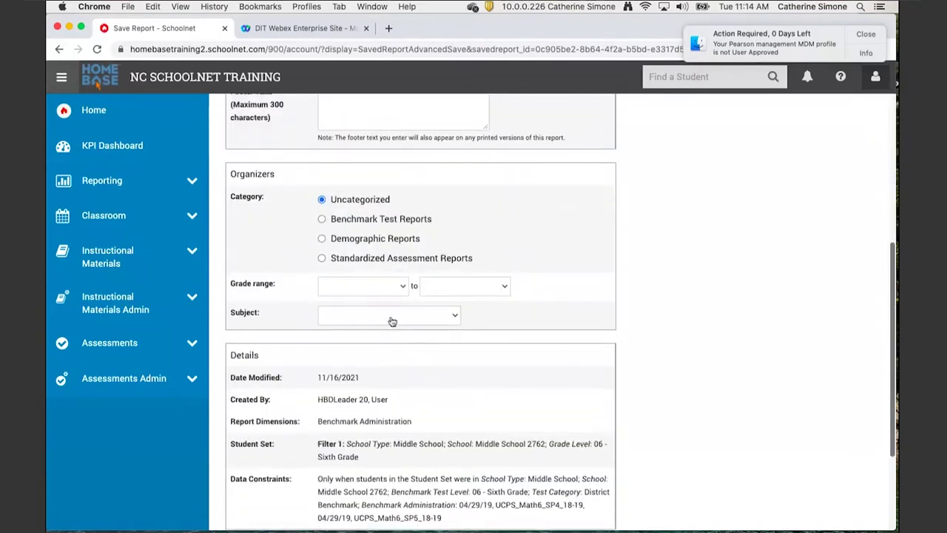
{"action": "left_click", "coordinate": [321, 219]}
{"action": "left_click", "coordinate": [358, 288]}
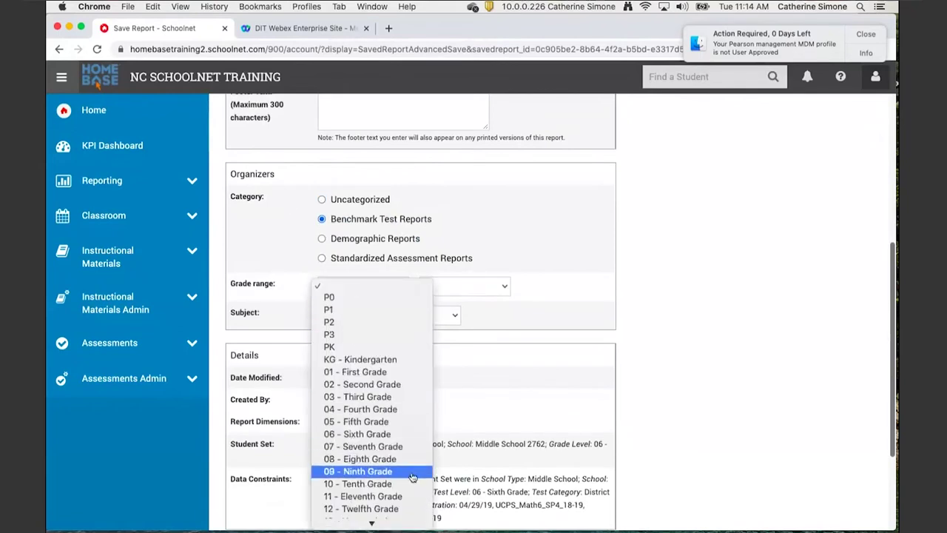
{"action": "left_click", "coordinate": [560, 318]}
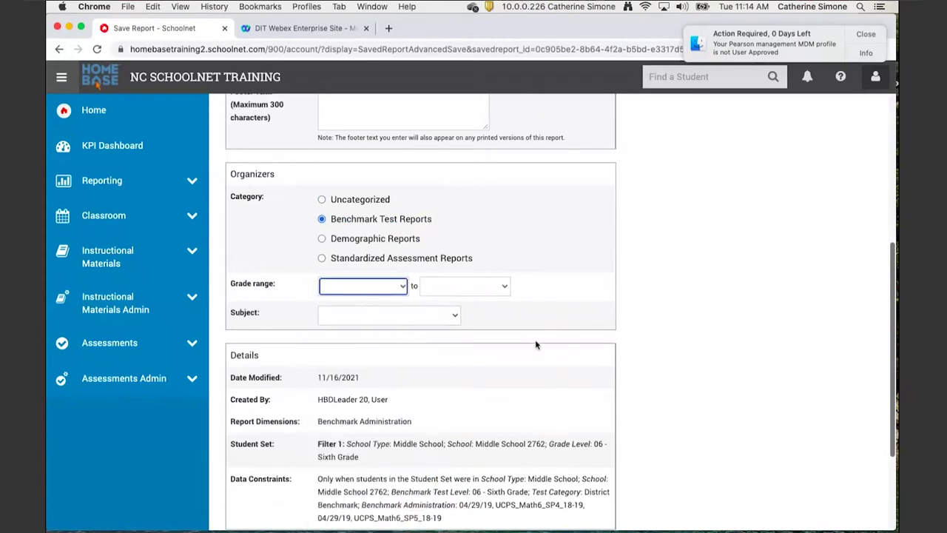
{"action": "scroll", "coordinate": [537, 344], "scroll_direction": "up", "scroll_amount": 5}
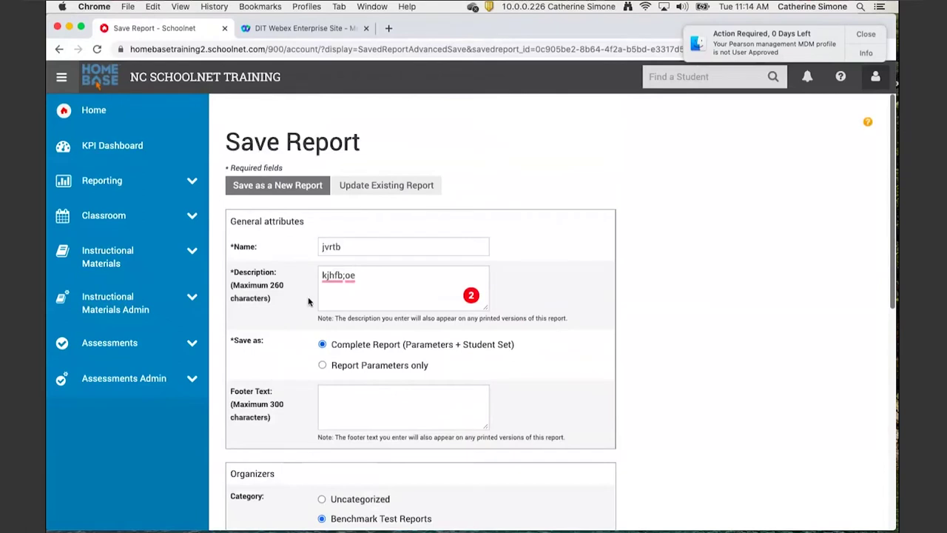
Step: Leave the save form and start building a new custom report from Reporting
{"action": "left_click", "coordinate": [192, 182]}
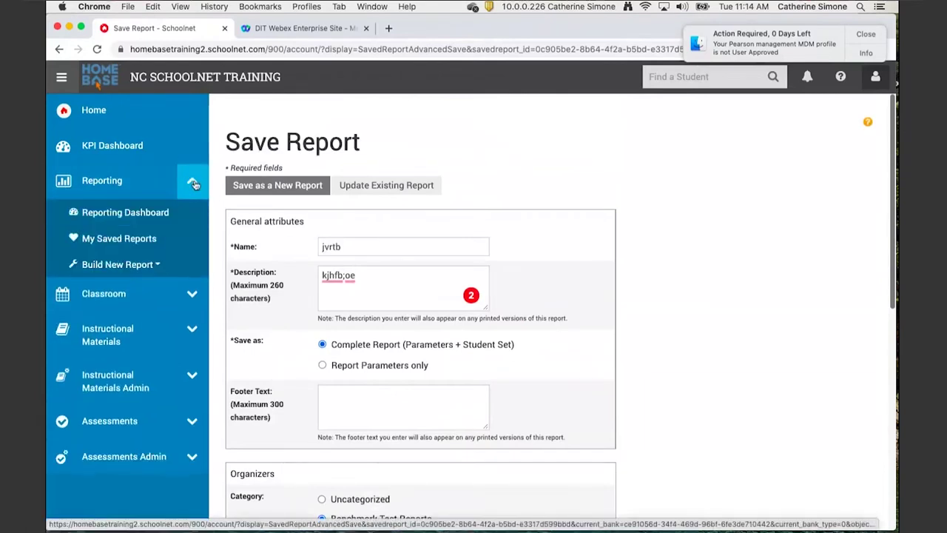
{"action": "left_click", "coordinate": [144, 266]}
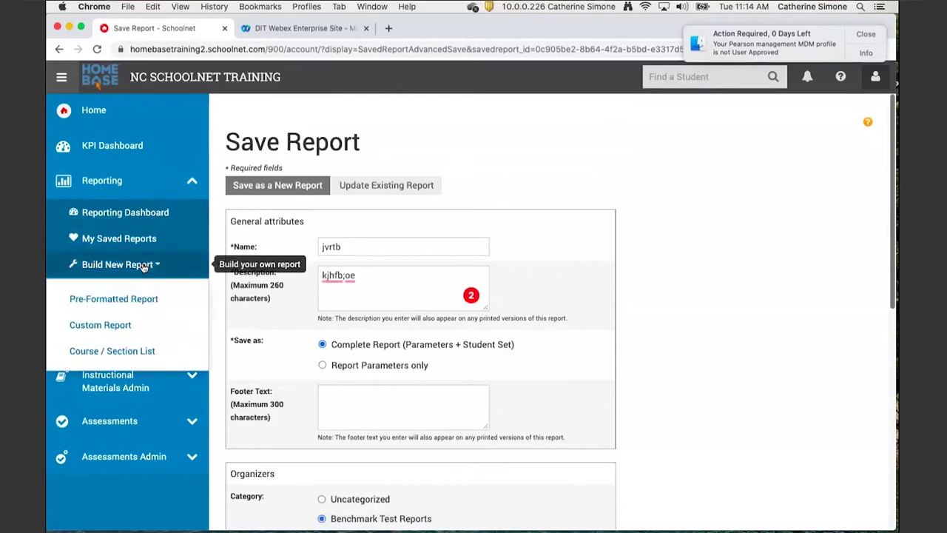
{"action": "left_click", "coordinate": [121, 326]}
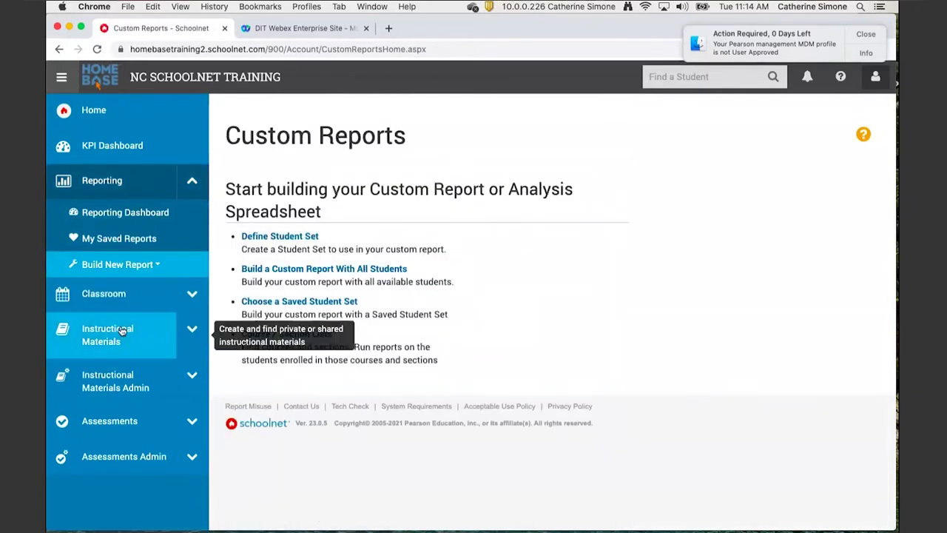
Step: Open the student set definition page and look through the available filter types without choosing one
{"action": "left_click", "coordinate": [302, 242]}
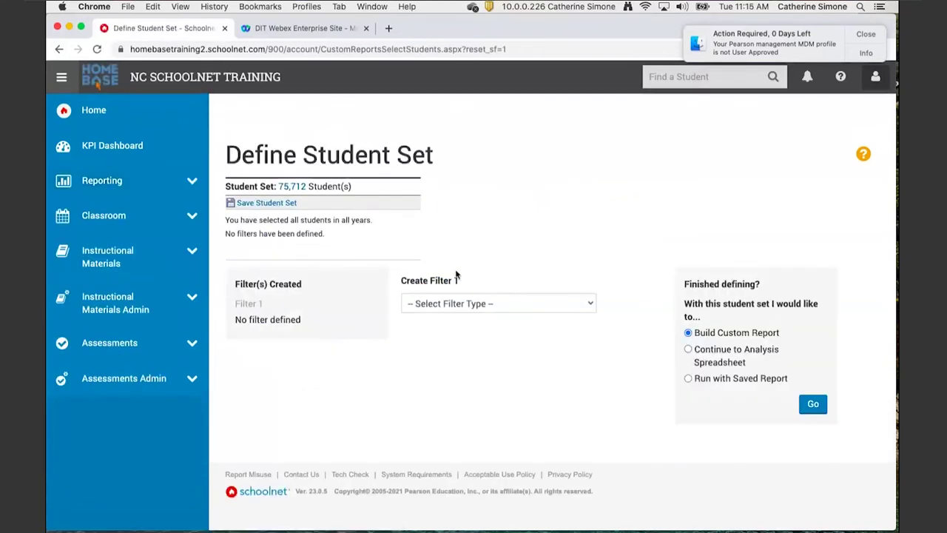
{"action": "left_click", "coordinate": [478, 306]}
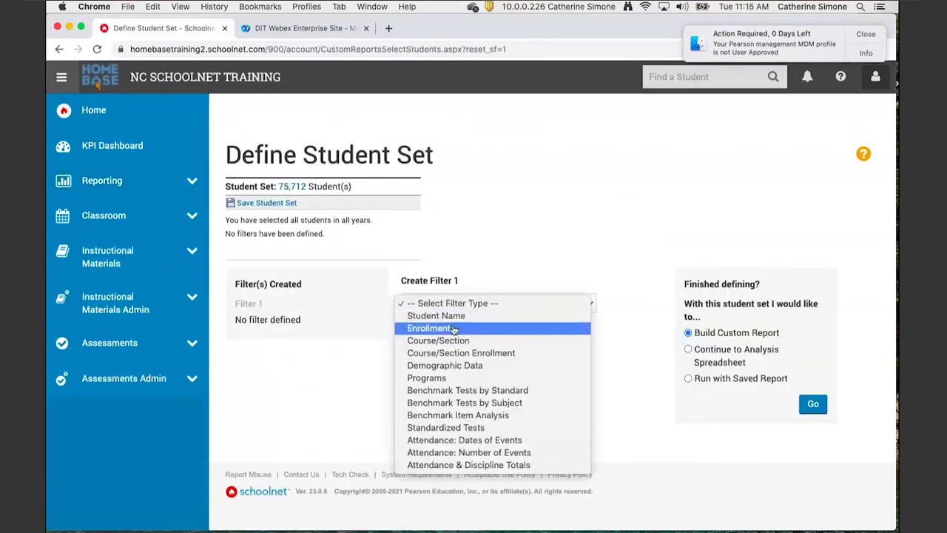
{"action": "left_click", "coordinate": [536, 233]}
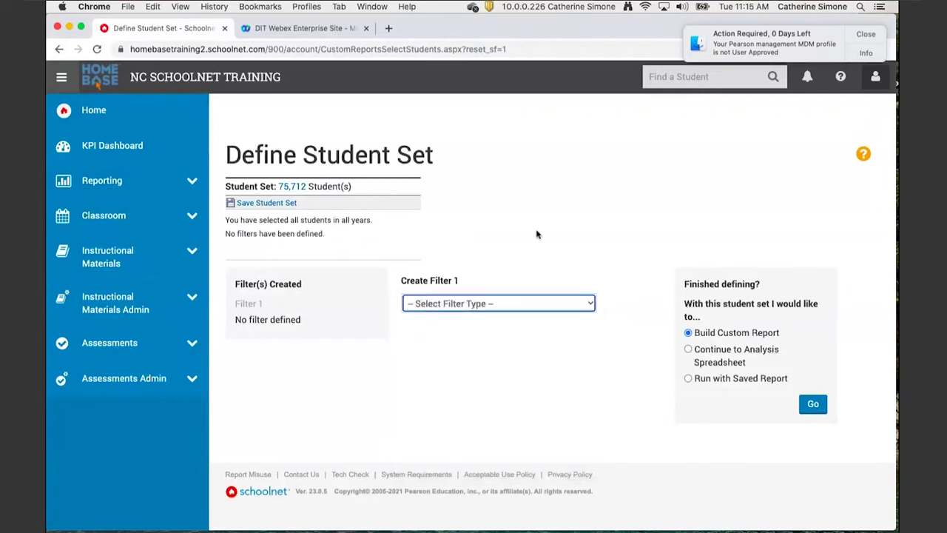
Step: Return to building a custom report and choose the saved, uncategorized student set MS 2762 G6 for it
{"action": "left_click", "coordinate": [191, 182]}
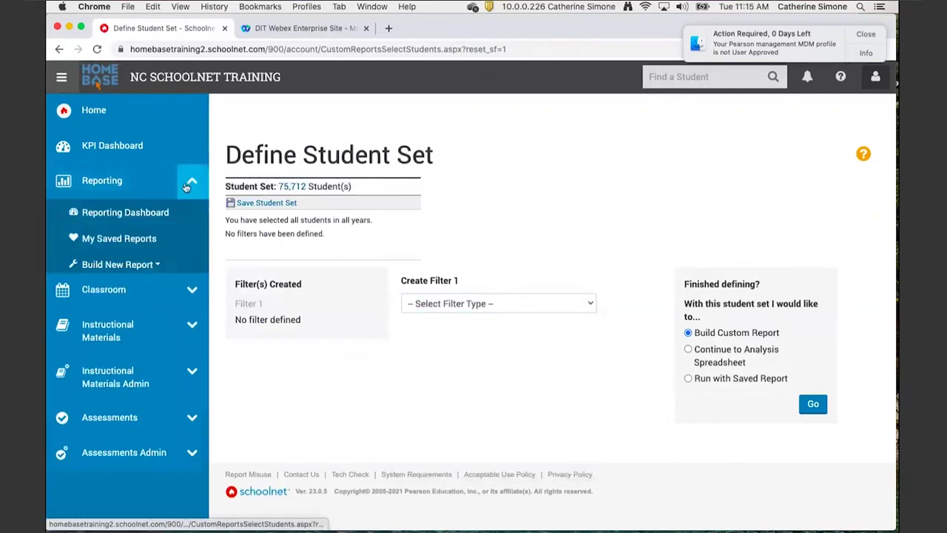
{"action": "left_click", "coordinate": [152, 264]}
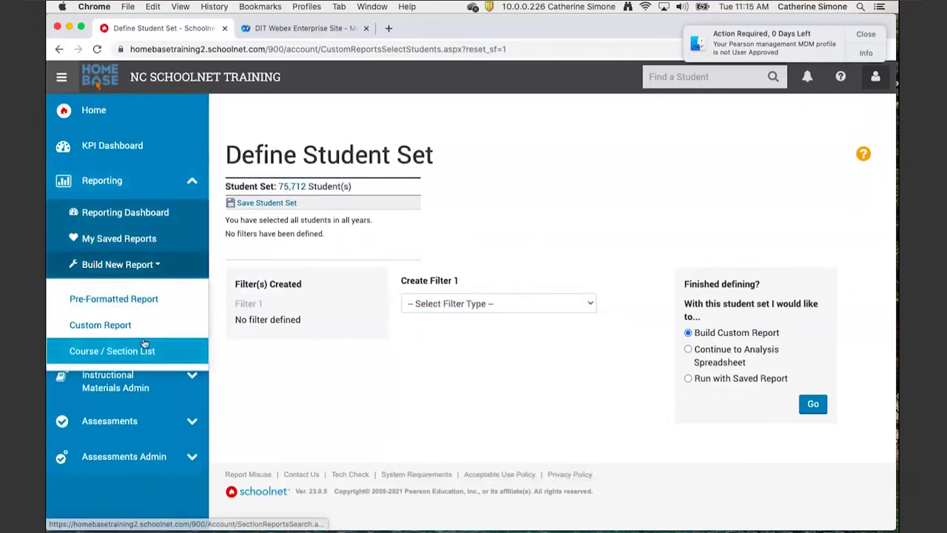
{"action": "left_click", "coordinate": [108, 326]}
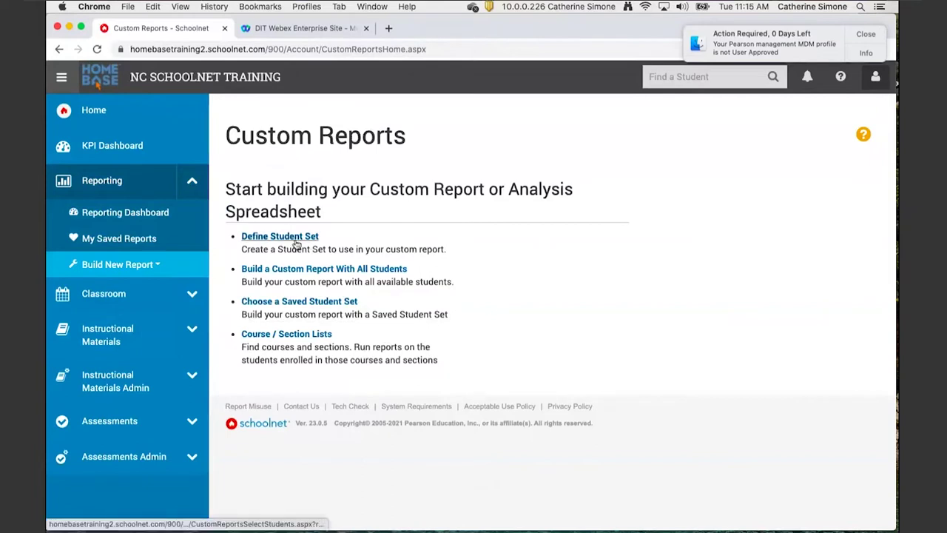
{"action": "left_click", "coordinate": [311, 303]}
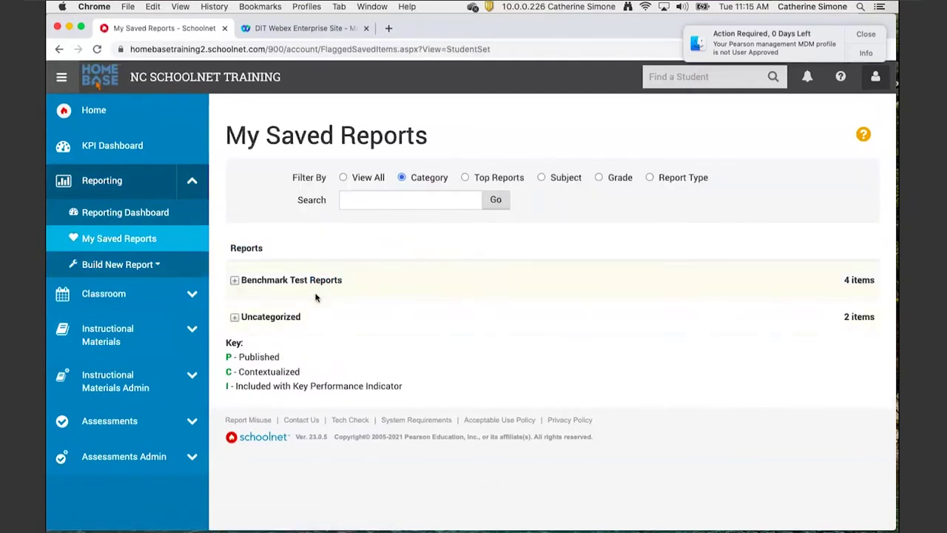
{"action": "left_click", "coordinate": [235, 319]}
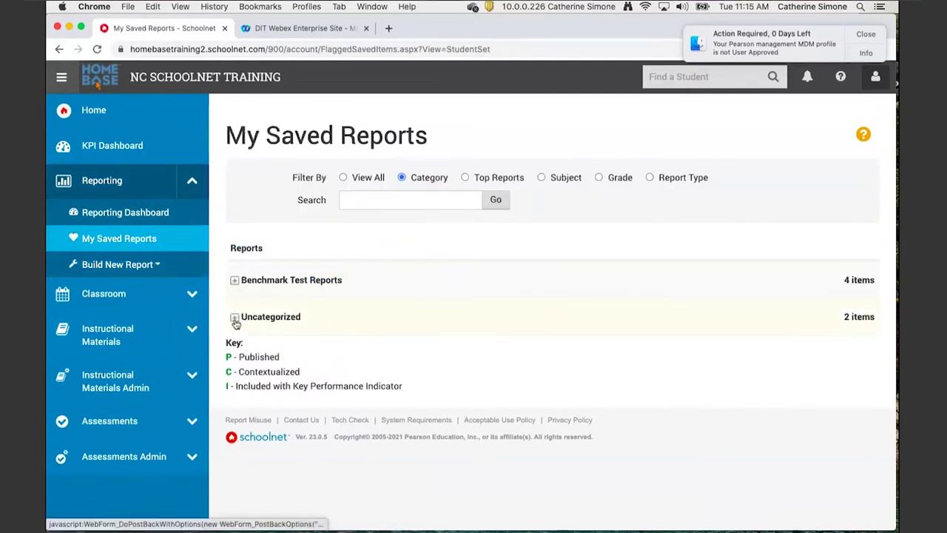
{"action": "scroll", "coordinate": [333, 353], "scroll_direction": "down", "scroll_amount": 5}
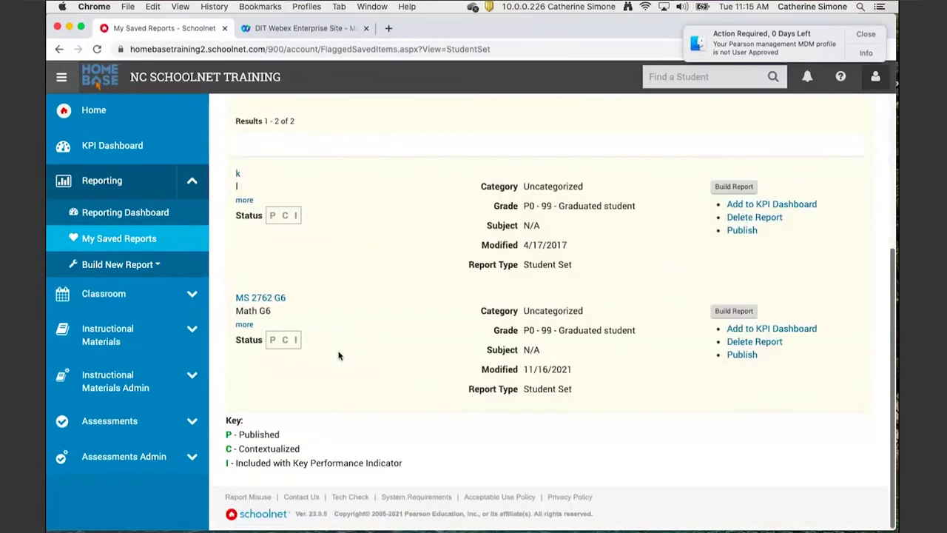
{"action": "left_click", "coordinate": [282, 301]}
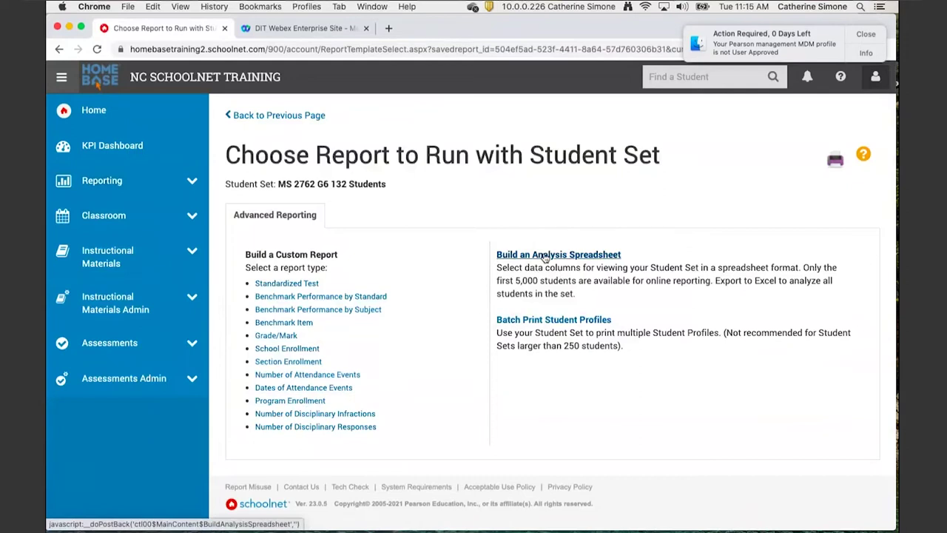
Step: Open the Reporting Dashboard and filter the test results to Mathematics and 06 - Sixth Grade
{"action": "left_click", "coordinate": [193, 177]}
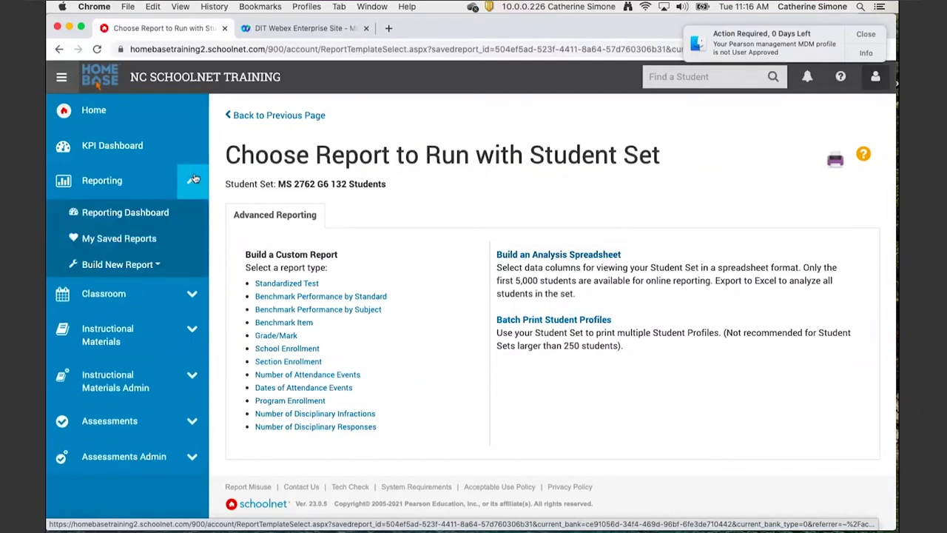
{"action": "left_click", "coordinate": [117, 219]}
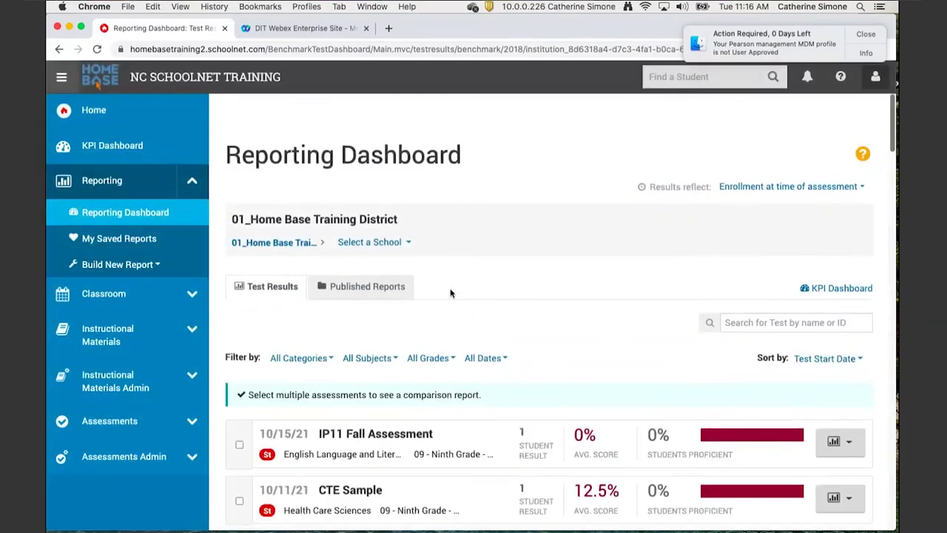
{"action": "left_click", "coordinate": [345, 359]}
{"action": "scroll", "coordinate": [442, 389], "scroll_direction": "down", "scroll_amount": 5}
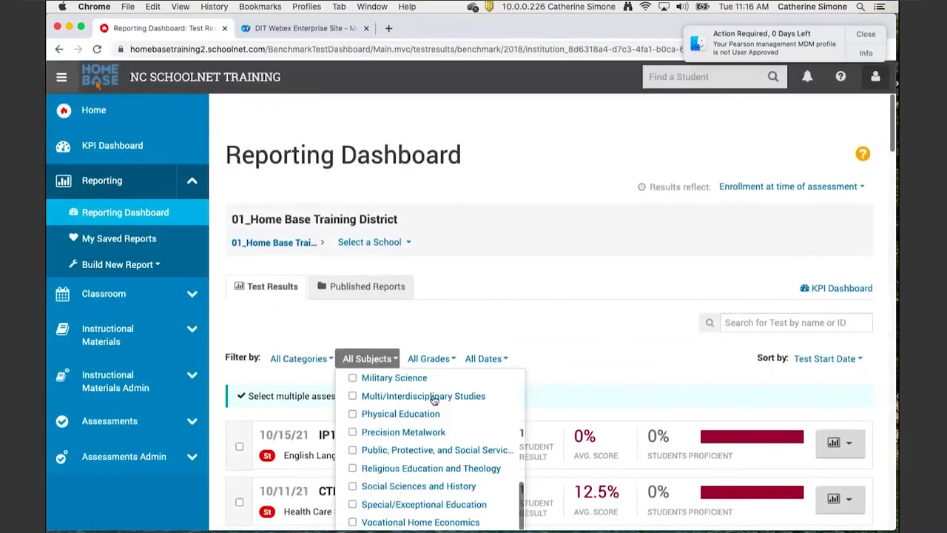
{"action": "scroll", "coordinate": [410, 435], "scroll_direction": "up", "scroll_amount": 2}
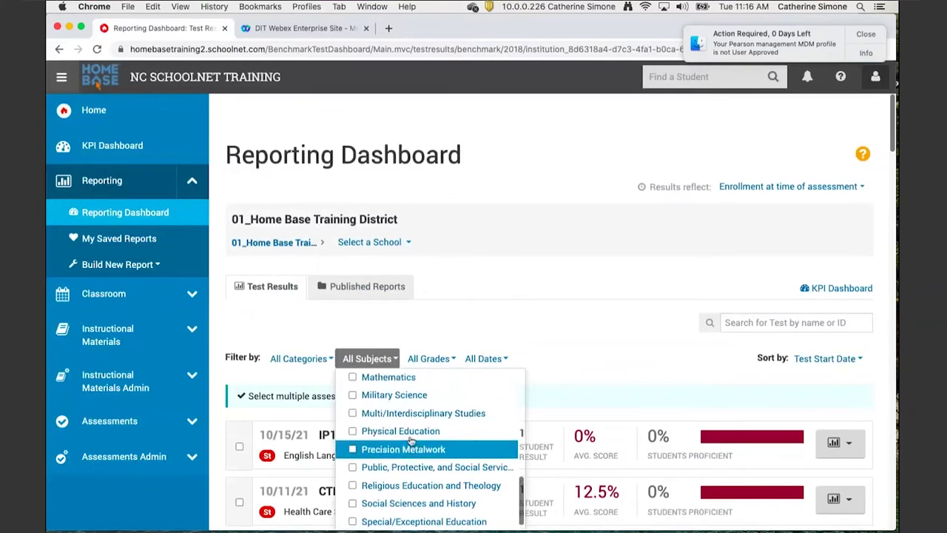
{"action": "left_click", "coordinate": [386, 395]}
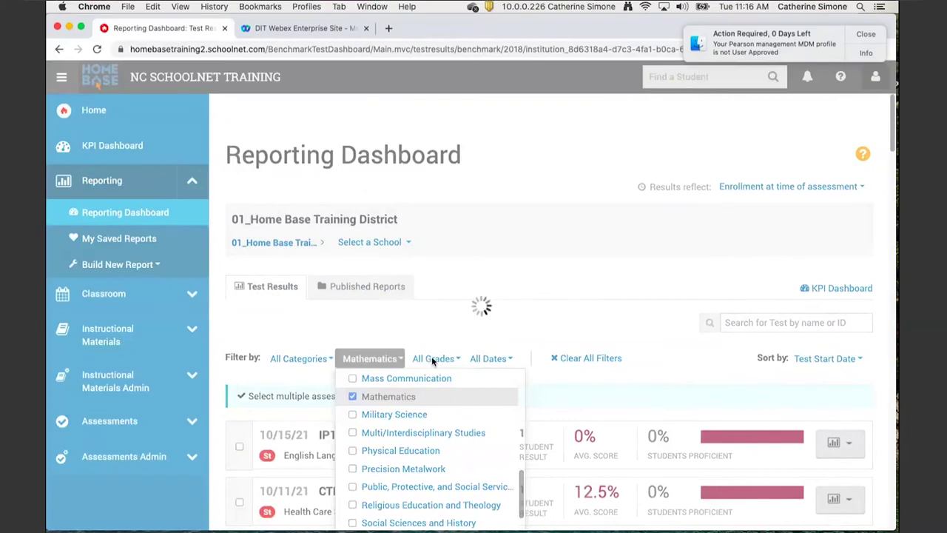
{"action": "left_click", "coordinate": [432, 359]}
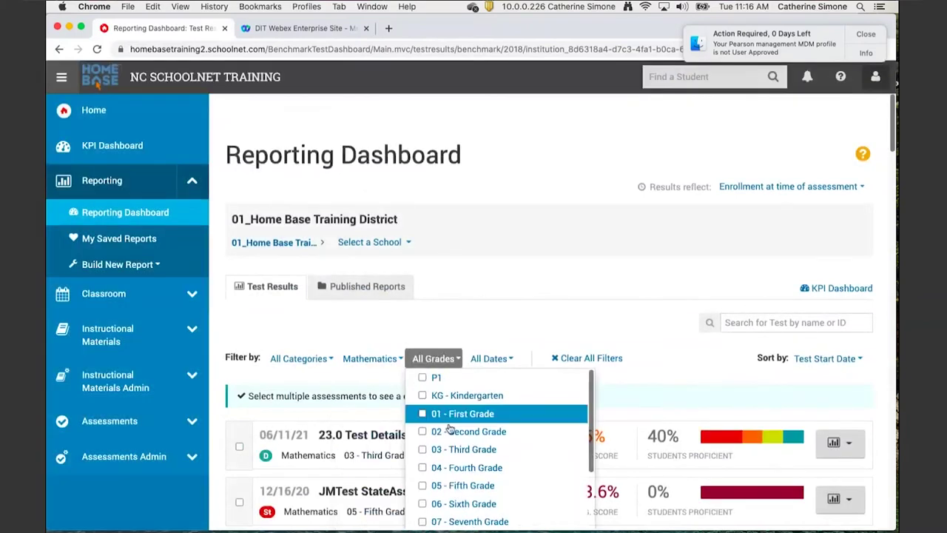
{"action": "left_click", "coordinate": [462, 504]}
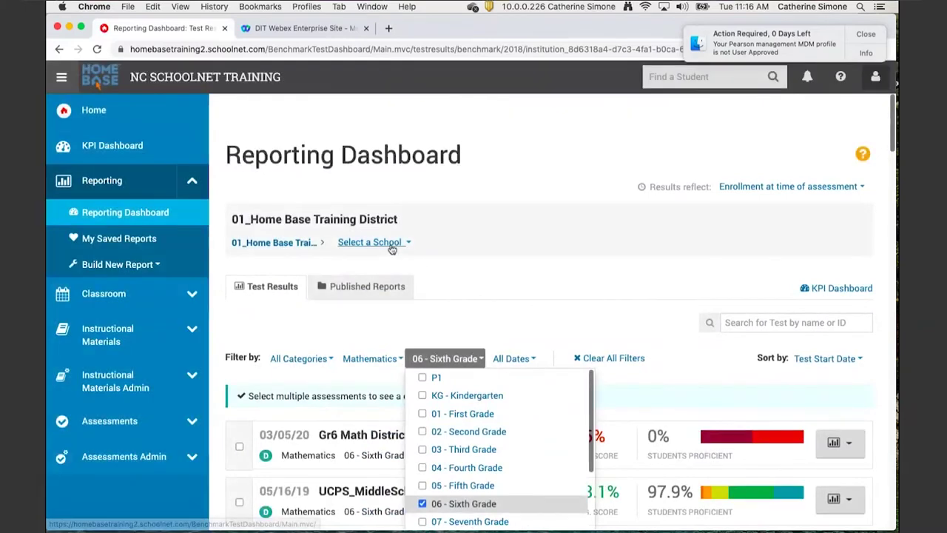
Step: Look at the schools available for the district and limit the test results to the District Benchmark category
{"action": "left_click", "coordinate": [391, 246]}
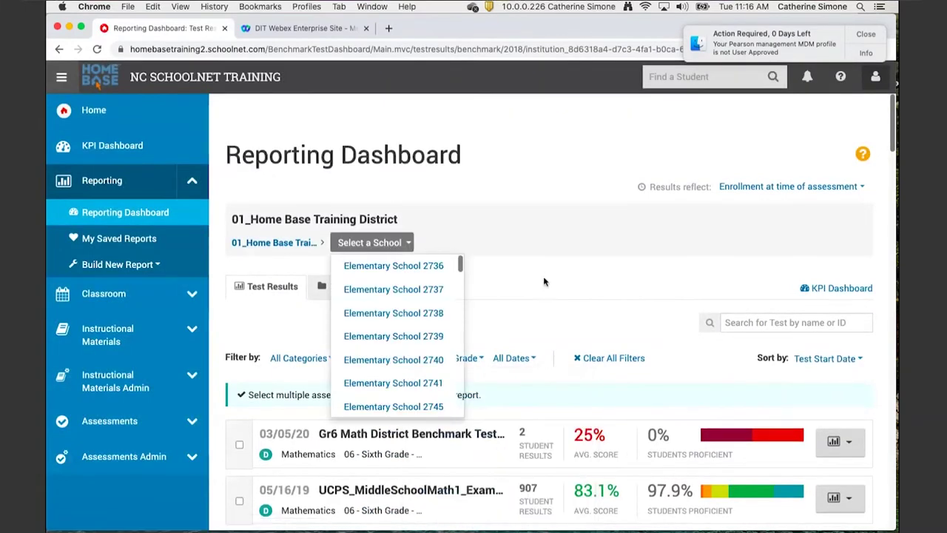
{"action": "left_click", "coordinate": [311, 358]}
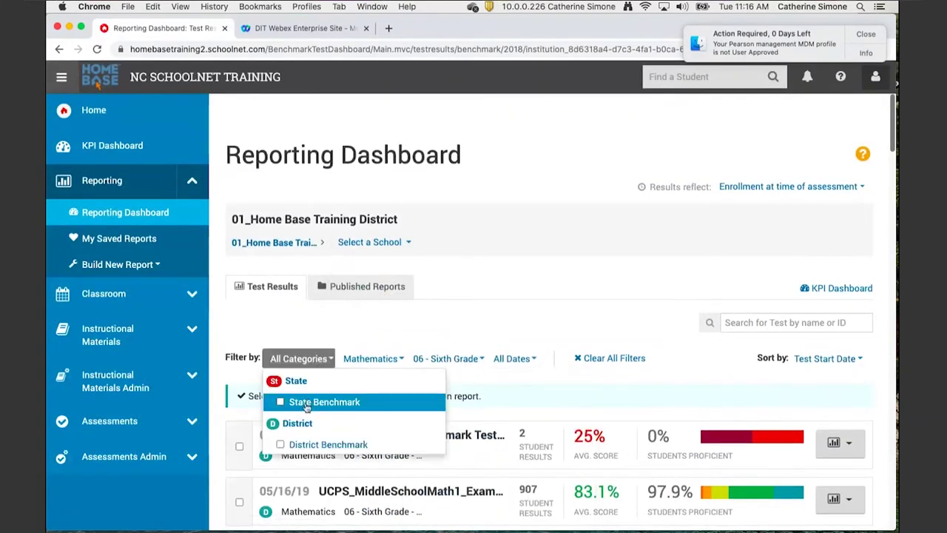
{"action": "left_click", "coordinate": [306, 444]}
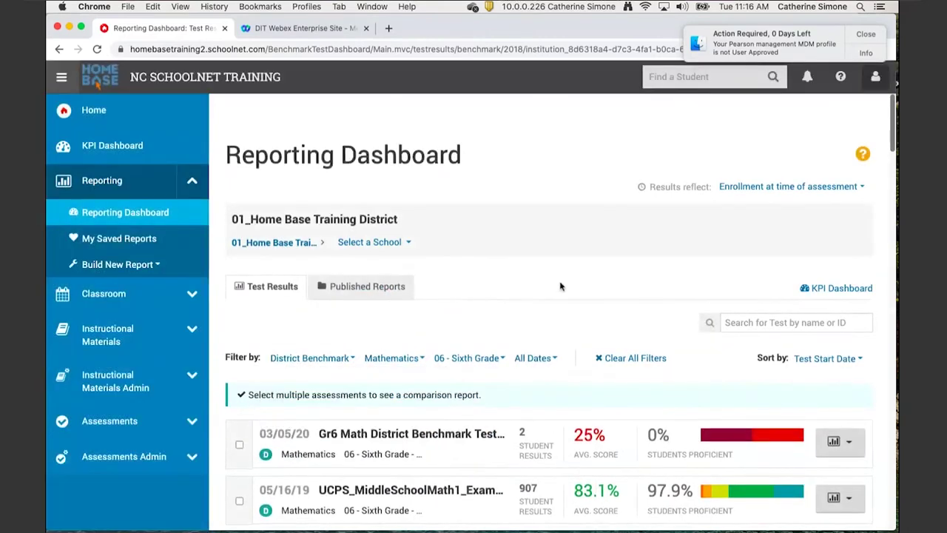
Step: Open the test report for UCPS_Math6C_SP5_18-19 from the filtered results and review its Test Summary
{"action": "scroll", "coordinate": [559, 286], "scroll_direction": "down", "scroll_amount": 4}
{"action": "scroll", "coordinate": [558, 288], "scroll_direction": "down", "scroll_amount": 12}
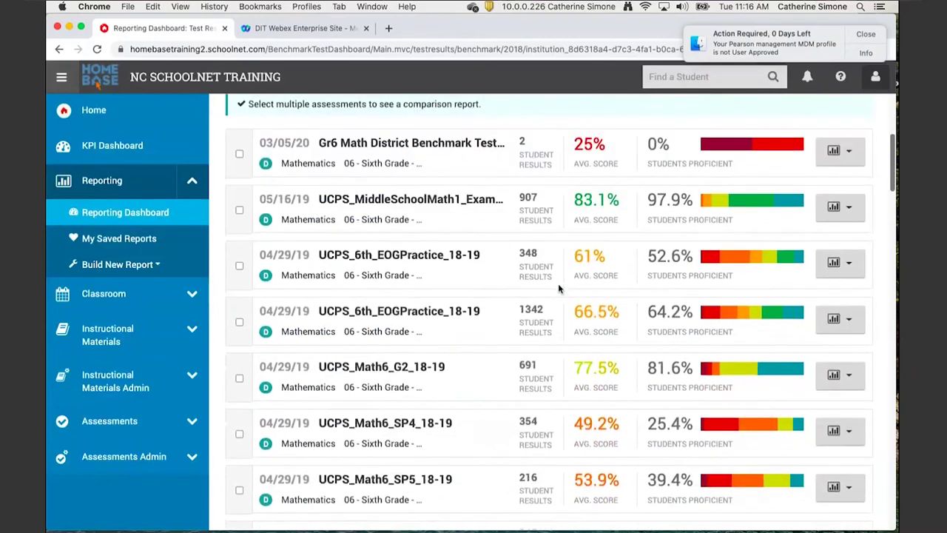
{"action": "scroll", "coordinate": [560, 289], "scroll_direction": "down", "scroll_amount": 7}
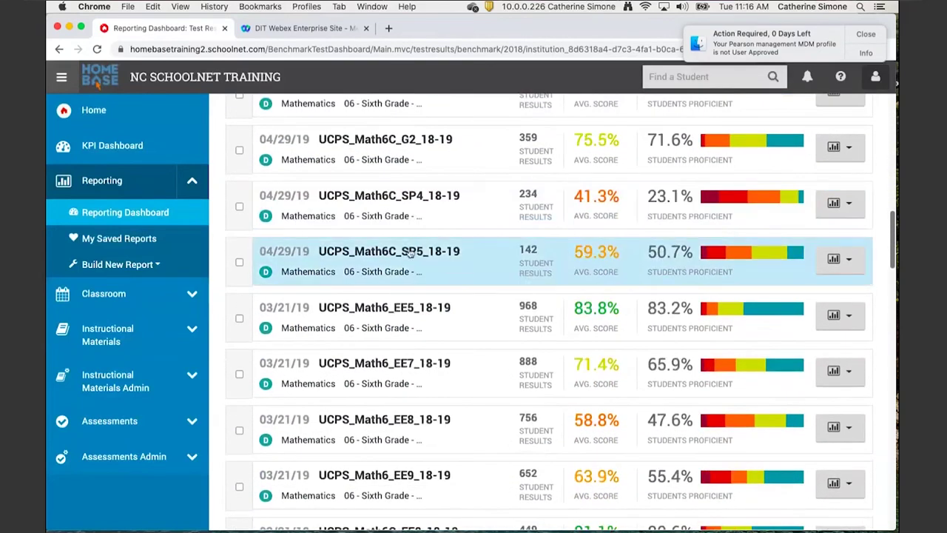
{"action": "left_click", "coordinate": [398, 259]}
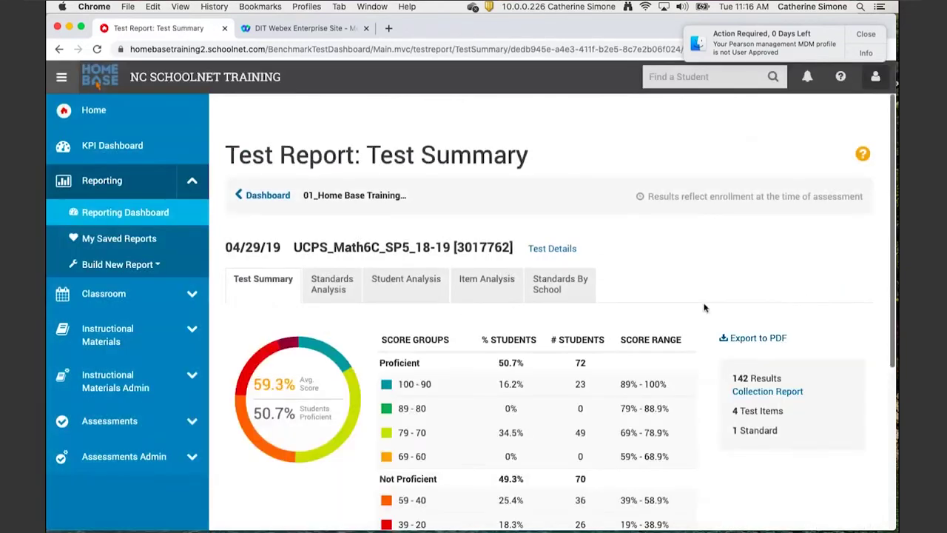
{"action": "scroll", "coordinate": [704, 308], "scroll_direction": "down", "scroll_amount": 5}
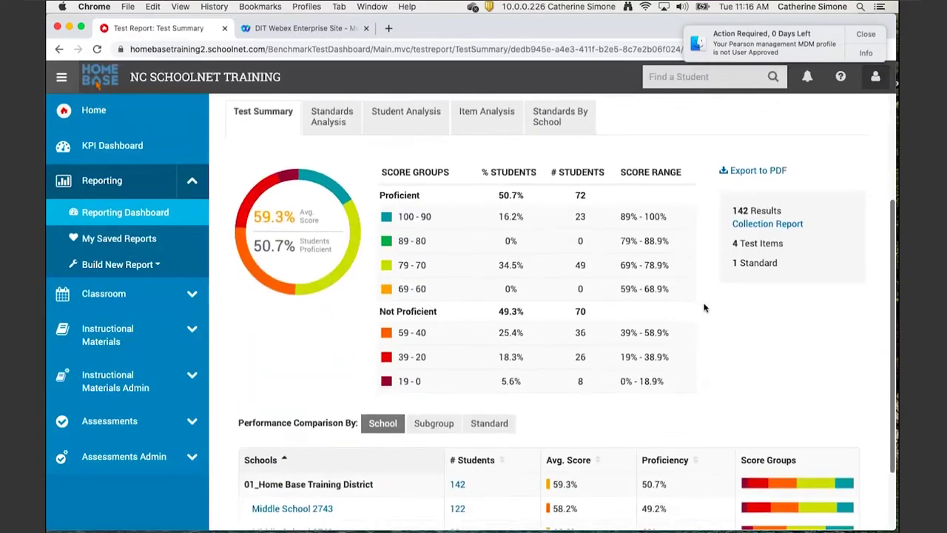
{"action": "scroll", "coordinate": [705, 308], "scroll_direction": "up", "scroll_amount": 5}
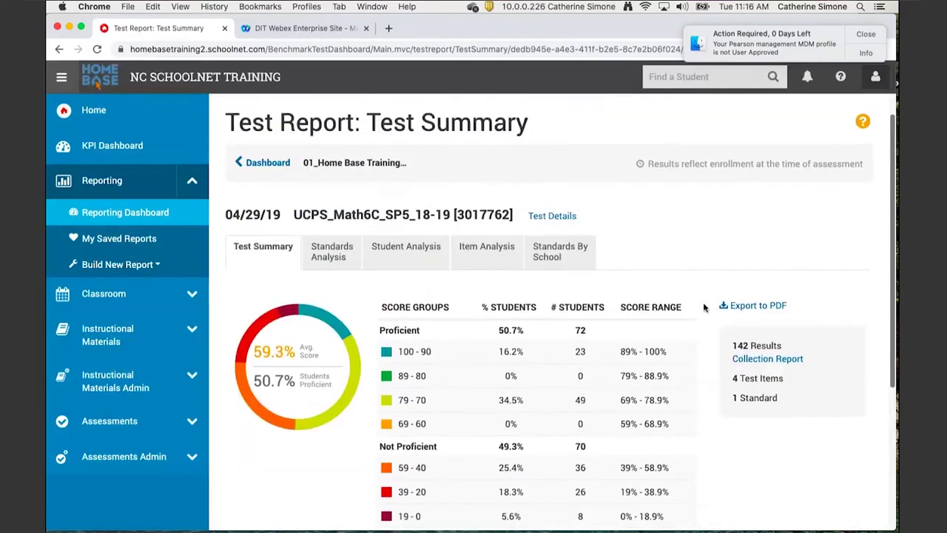
Step: Open the test's Student Analysis, review the student results and select the first listed student
{"action": "left_click", "coordinate": [407, 252]}
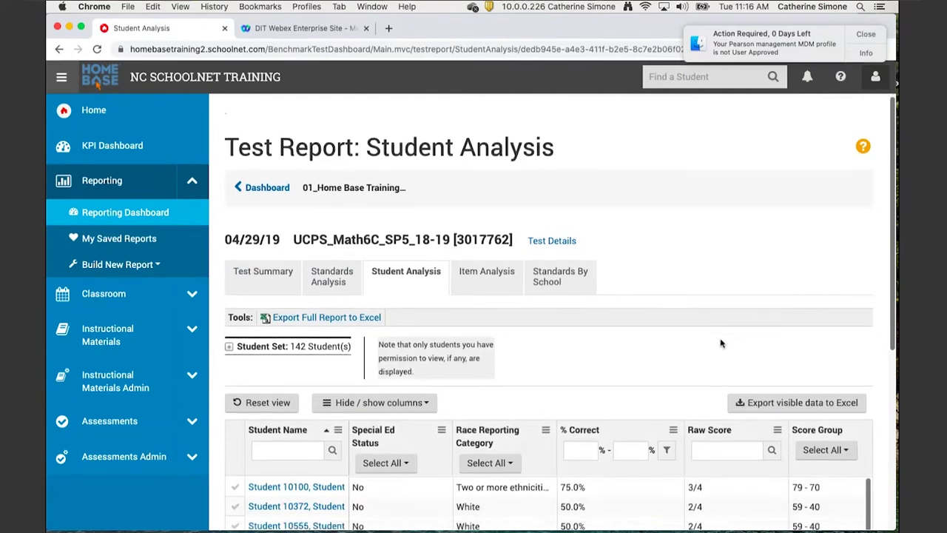
{"action": "scroll", "coordinate": [562, 407], "scroll_direction": "down", "scroll_amount": 2}
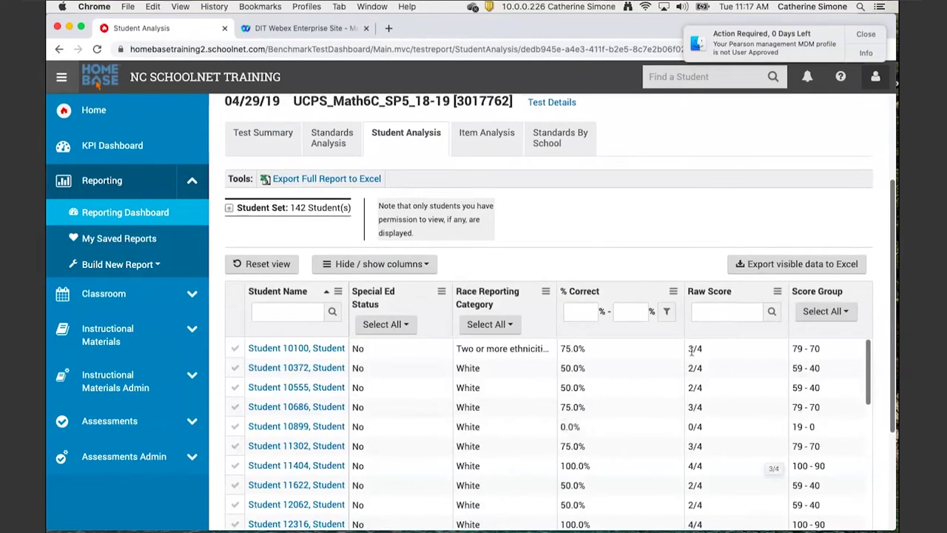
{"action": "scroll", "coordinate": [643, 358], "scroll_direction": "down", "scroll_amount": 2}
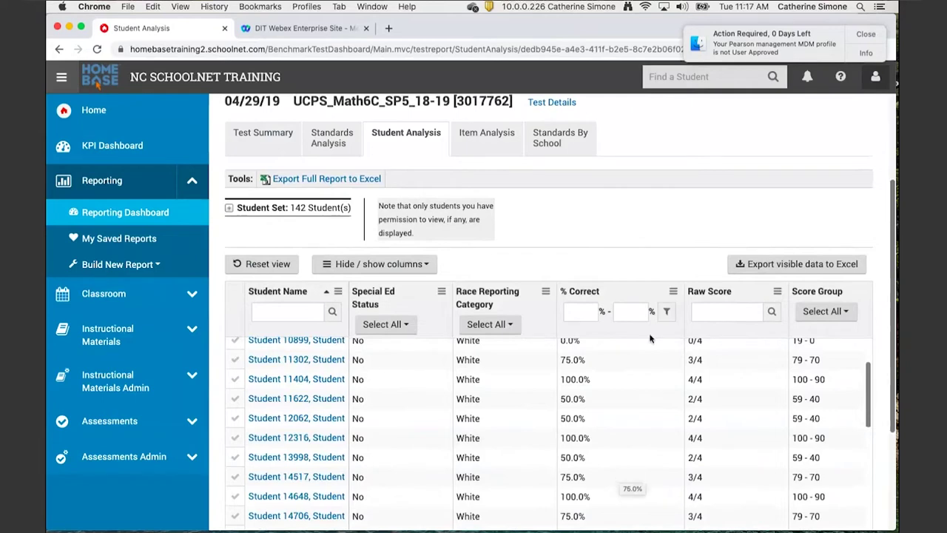
{"action": "scroll", "coordinate": [647, 245], "scroll_direction": "down", "scroll_amount": 3}
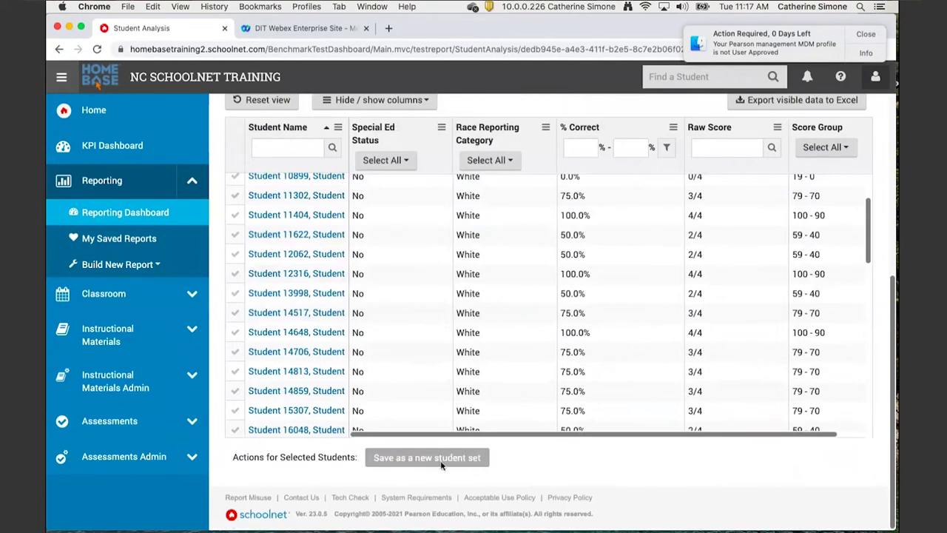
{"action": "scroll", "coordinate": [592, 355], "scroll_direction": "up", "scroll_amount": 10}
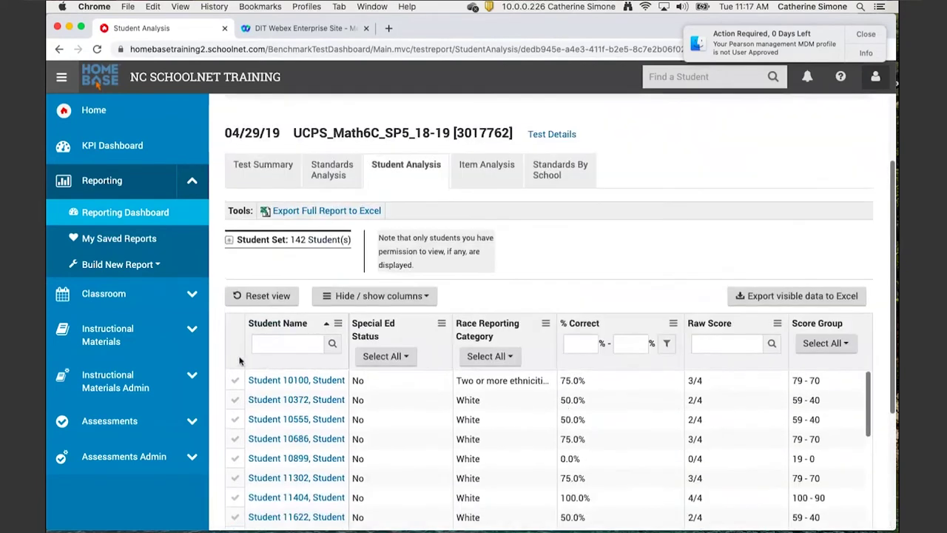
{"action": "left_click", "coordinate": [234, 380]}
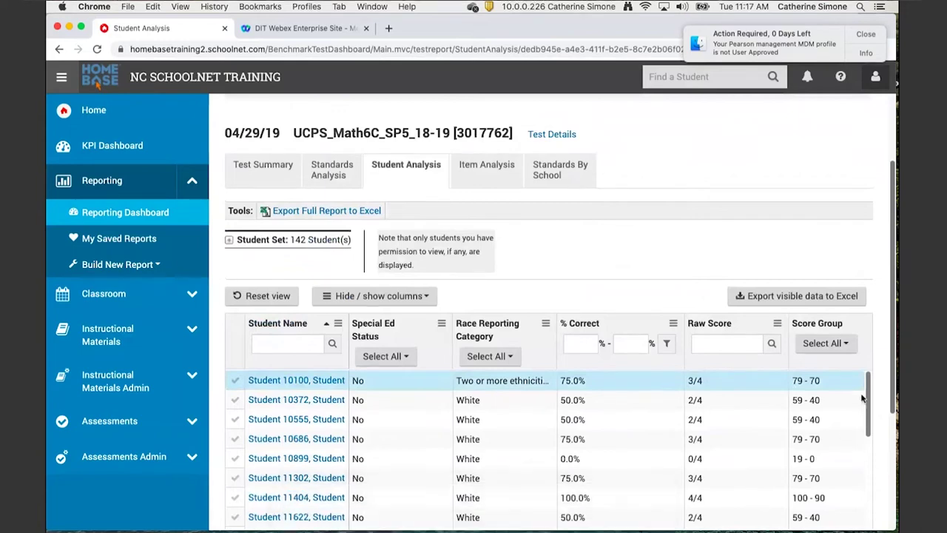
Step: View the profile of a White student with a 0/4 raw score further down the list, and return to the Student Analysis
{"action": "left_click_drag", "start_coordinate": [869, 395], "coordinate": [870, 511]}
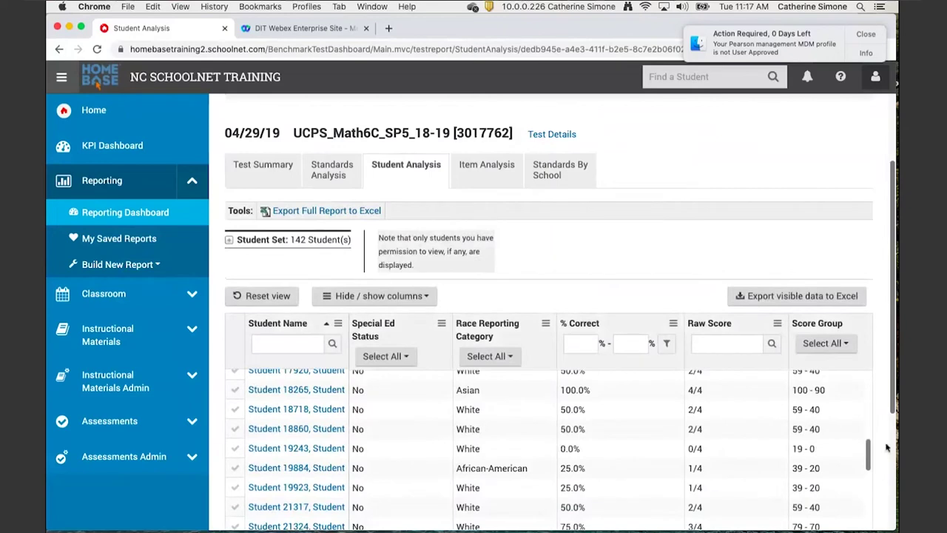
{"action": "left_click", "coordinate": [318, 448]}
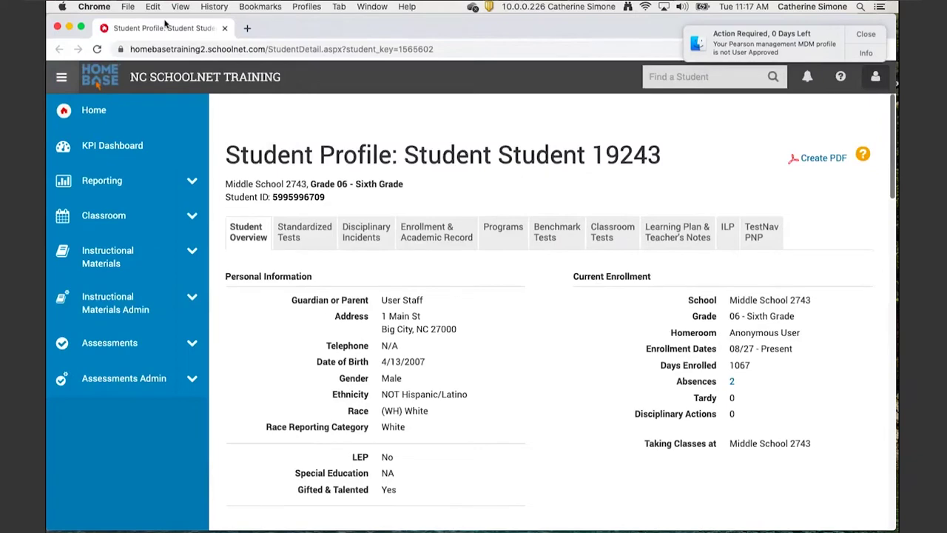
{"action": "left_click_drag", "start_coordinate": [165, 24], "coordinate": [167, 54]}
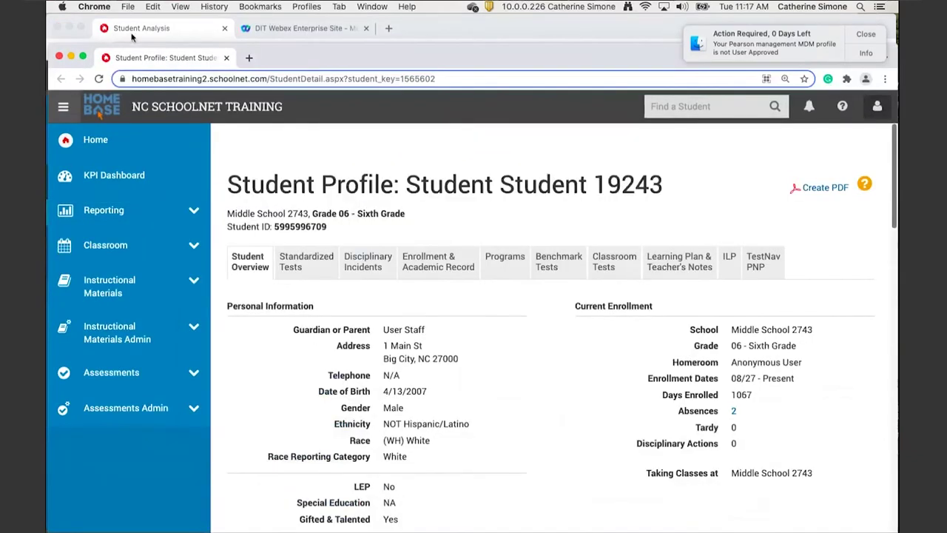
{"action": "left_click", "coordinate": [134, 35]}
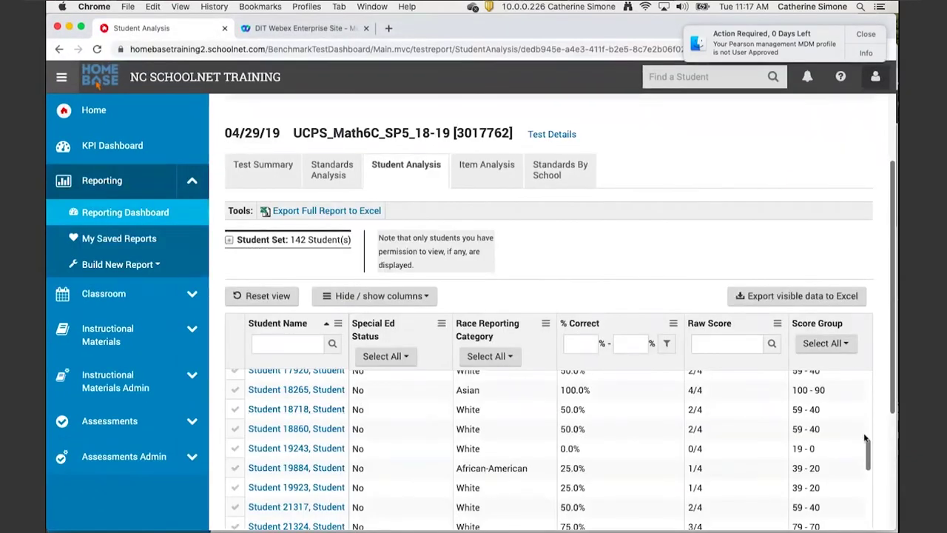
Step: Extend the selection in the Student Analysis from the top of the list to cover the first 97 students
{"action": "left_click_drag", "start_coordinate": [870, 456], "coordinate": [868, 382]}
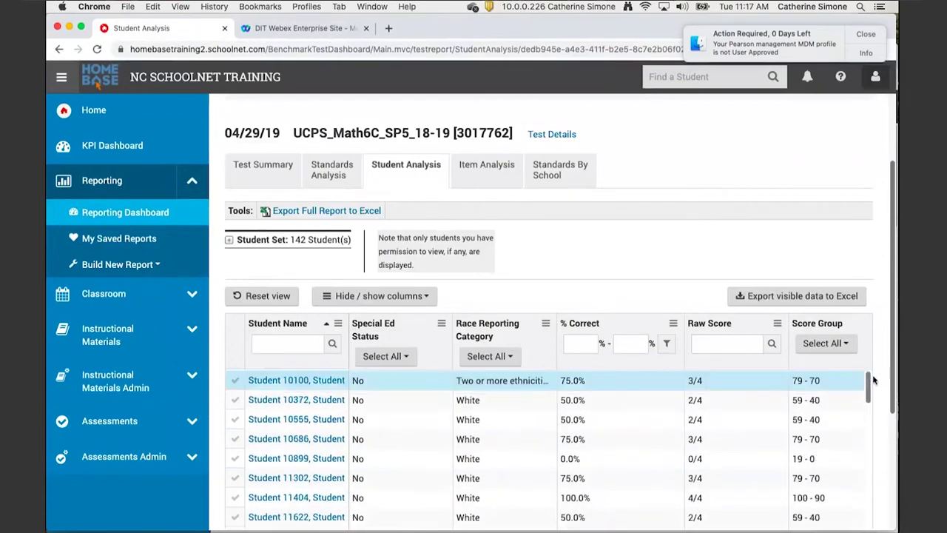
{"action": "left_click", "coordinate": [235, 400]}
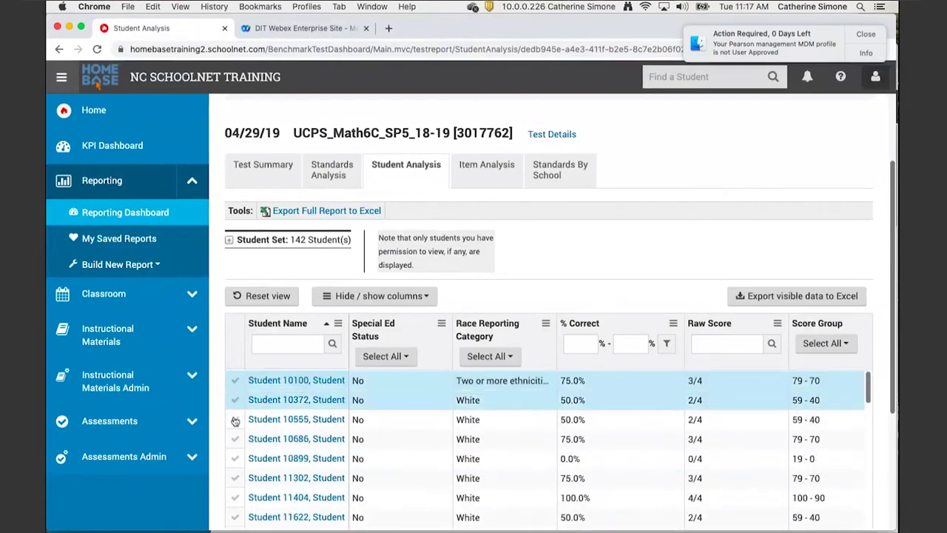
{"action": "left_click", "coordinate": [235, 420]}
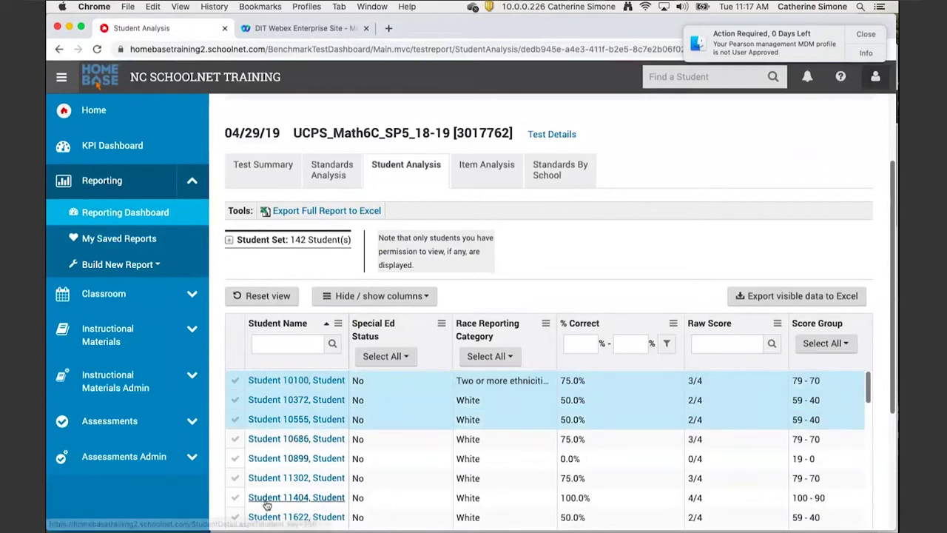
{"action": "left_click", "coordinate": [234, 498], "text": "shift"}
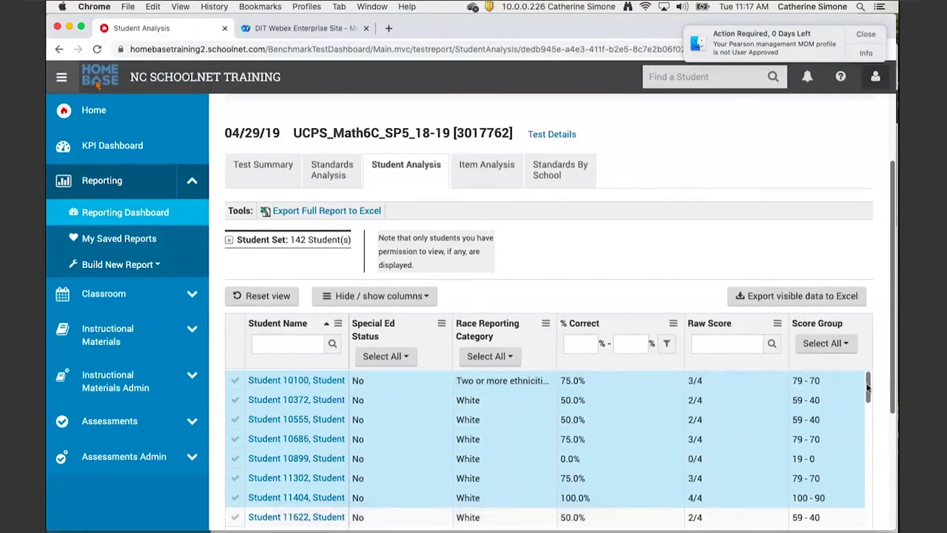
{"action": "left_click_drag", "start_coordinate": [869, 385], "coordinate": [831, 422]}
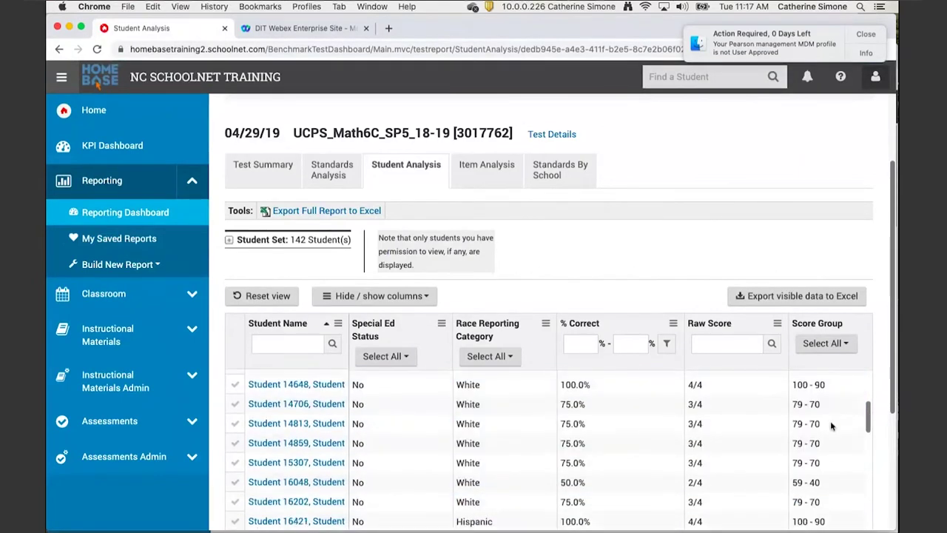
{"action": "left_click", "coordinate": [235, 463], "text": "shift"}
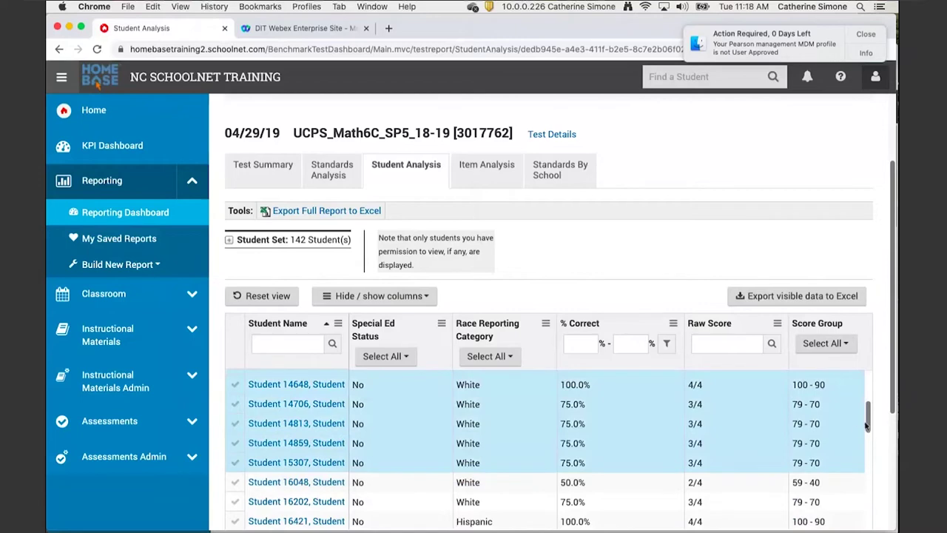
{"action": "left_click_drag", "start_coordinate": [869, 421], "coordinate": [870, 521]}
{"action": "scroll", "coordinate": [893, 384], "scroll_direction": "down", "scroll_amount": 4}
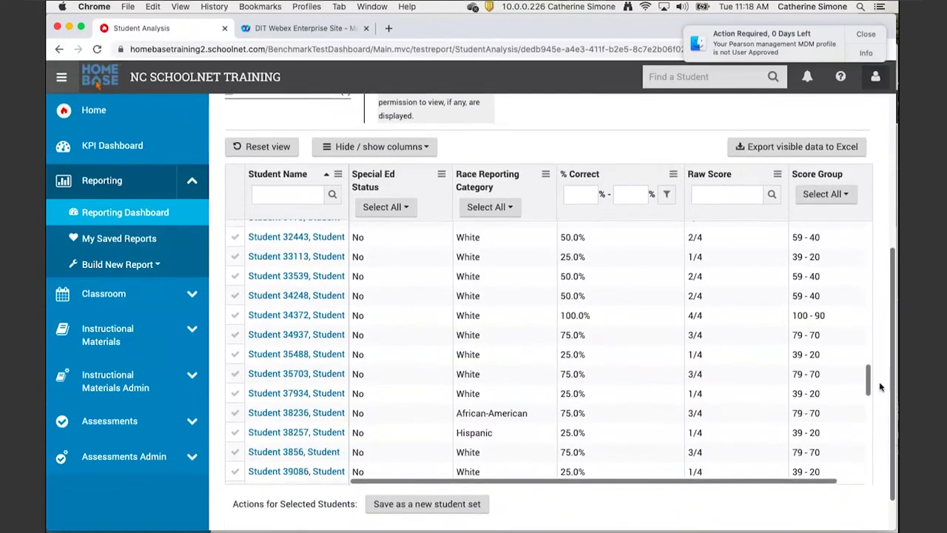
{"action": "left_click_drag", "start_coordinate": [870, 379], "coordinate": [869, 466]}
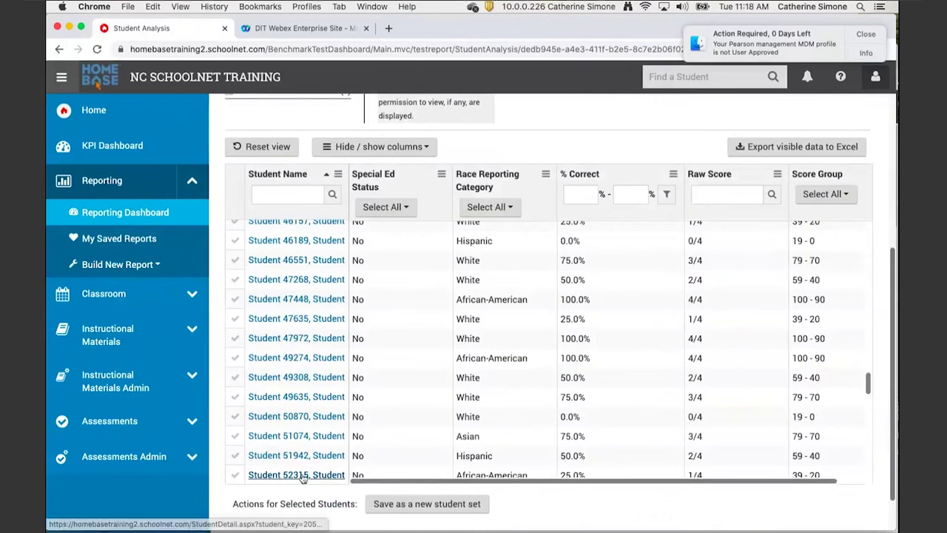
{"action": "left_click", "coordinate": [236, 476], "text": "shift"}
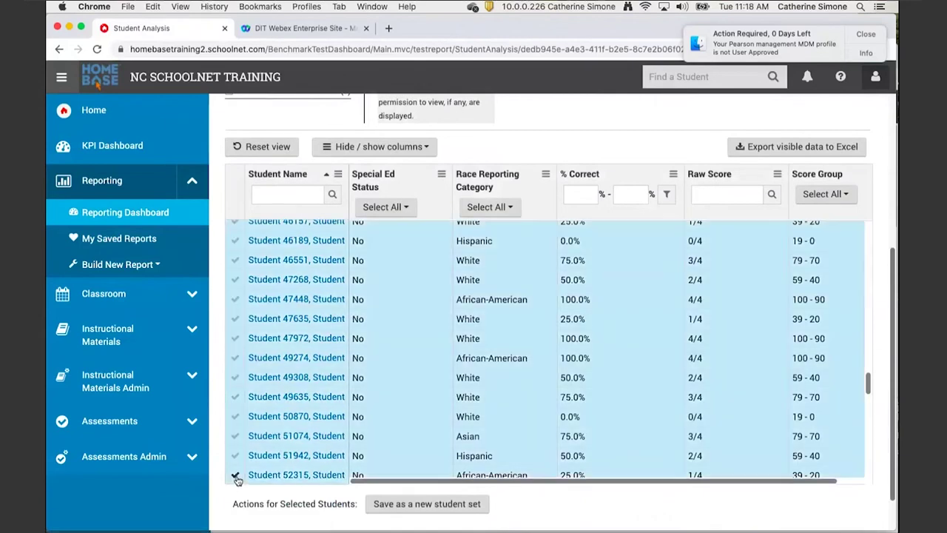
Step: Save the selected students as a new student set named Sample Set with the description "Yearlong data", added to the KPI Dashboard
{"action": "left_click", "coordinate": [416, 505]}
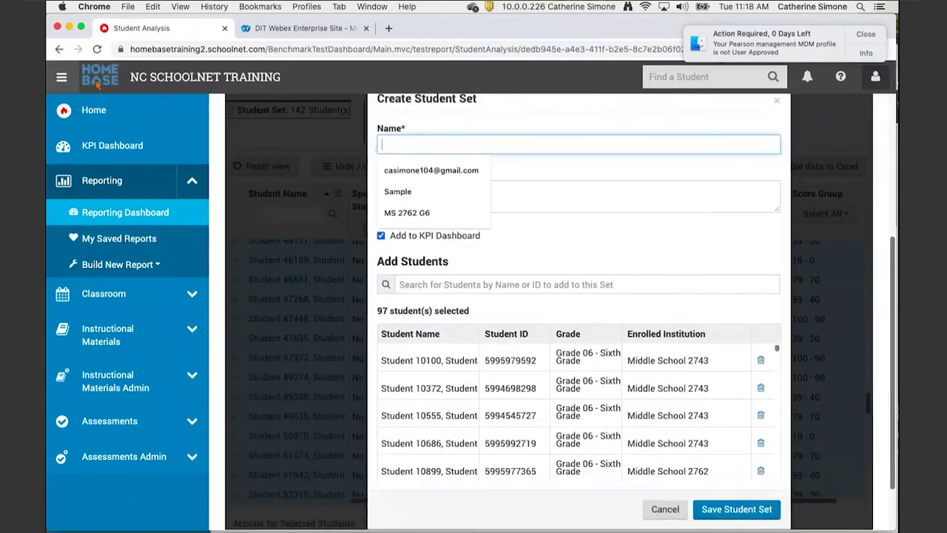
{"action": "type", "text": "Samp"}
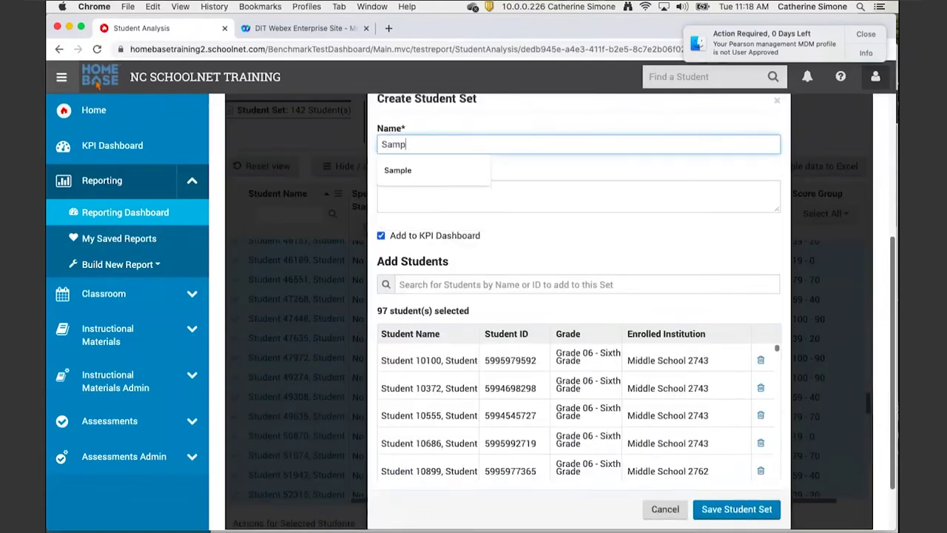
{"action": "type", "text": "le Set"}
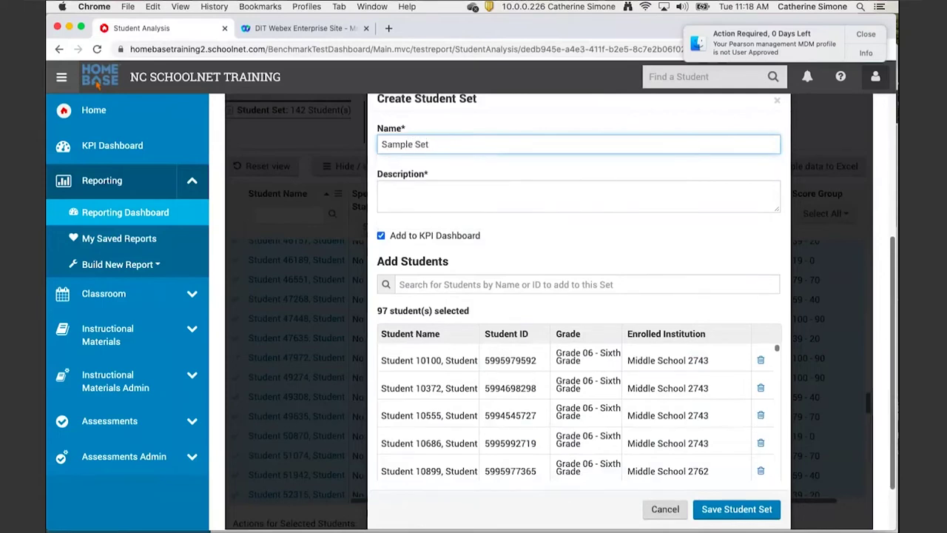
{"action": "left_click", "coordinate": [443, 190]}
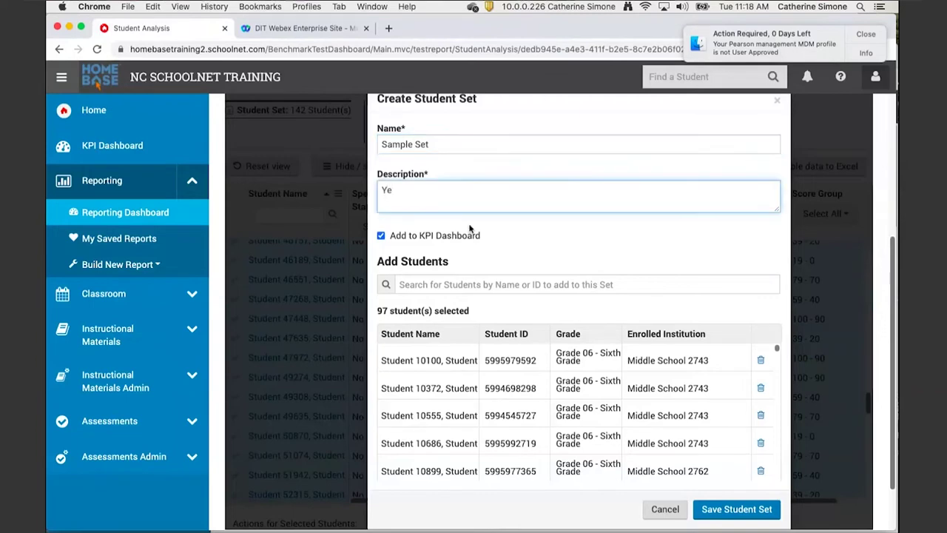
{"action": "type", "text": "Yearlong data"}
{"action": "left_click", "coordinate": [761, 514]}
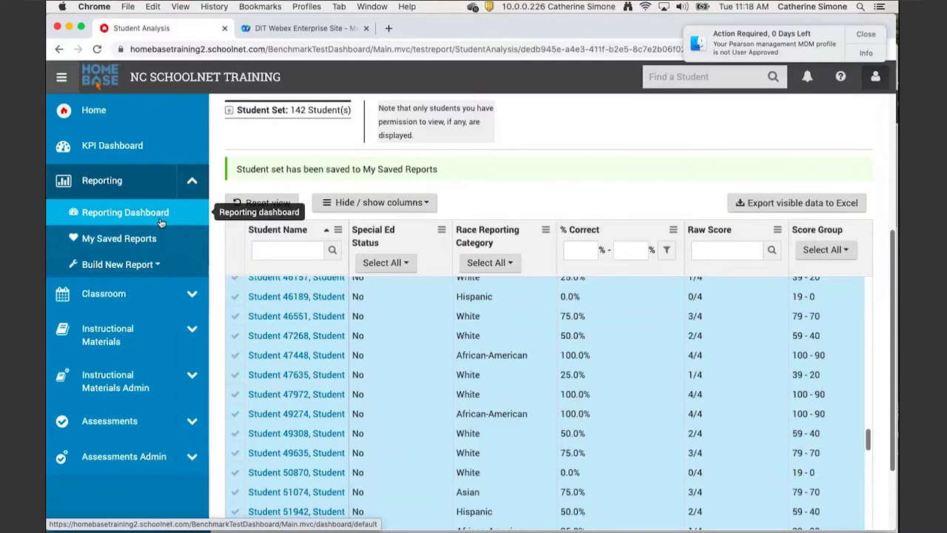
Step: Start a new custom report from a saved student set, choosing Sample Set in the Uncategorized category
{"action": "scroll", "coordinate": [376, 428], "scroll_direction": "up", "scroll_amount": 10}
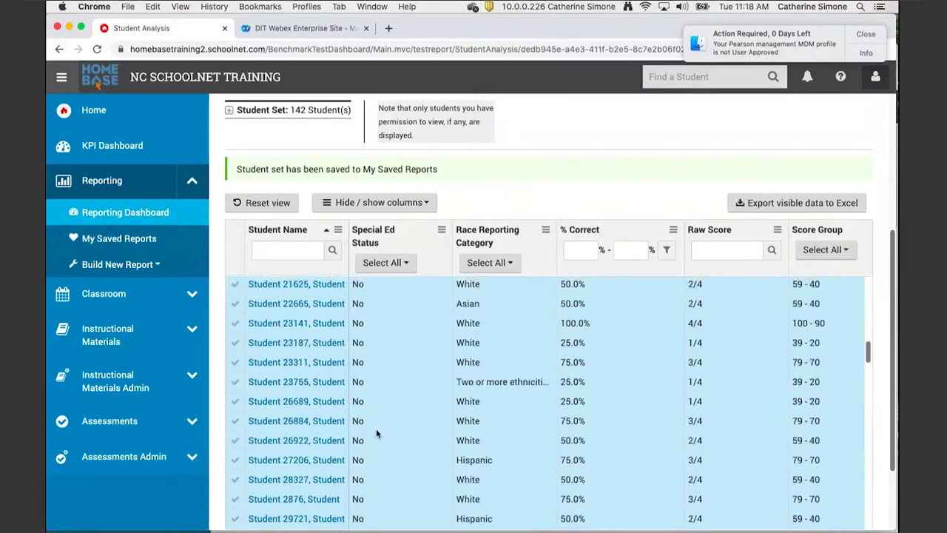
{"action": "left_click", "coordinate": [148, 265]}
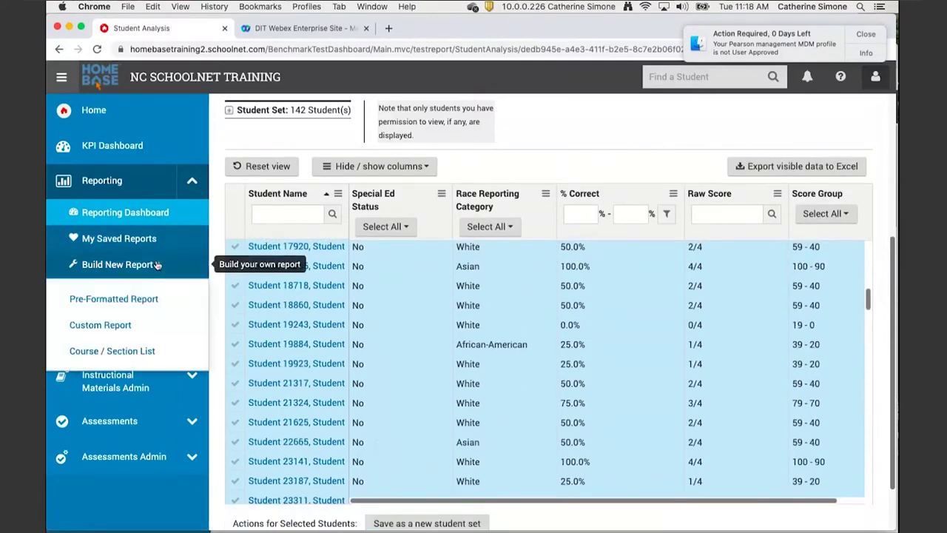
{"action": "left_click", "coordinate": [139, 333]}
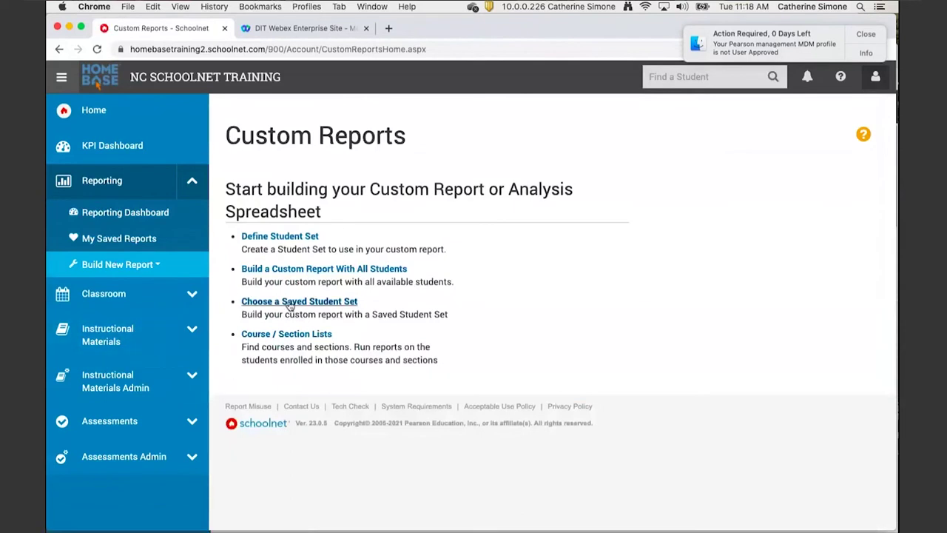
{"action": "left_click", "coordinate": [289, 302]}
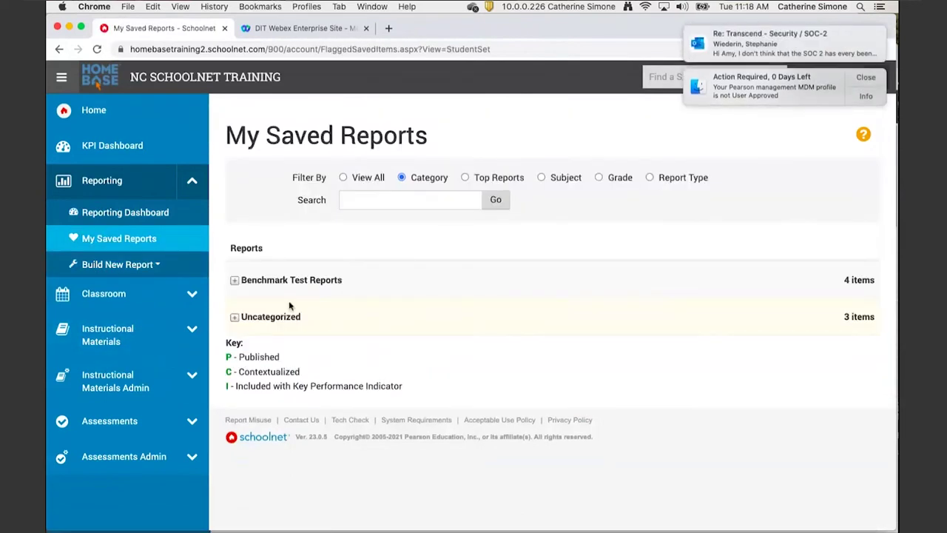
{"action": "left_click", "coordinate": [236, 318]}
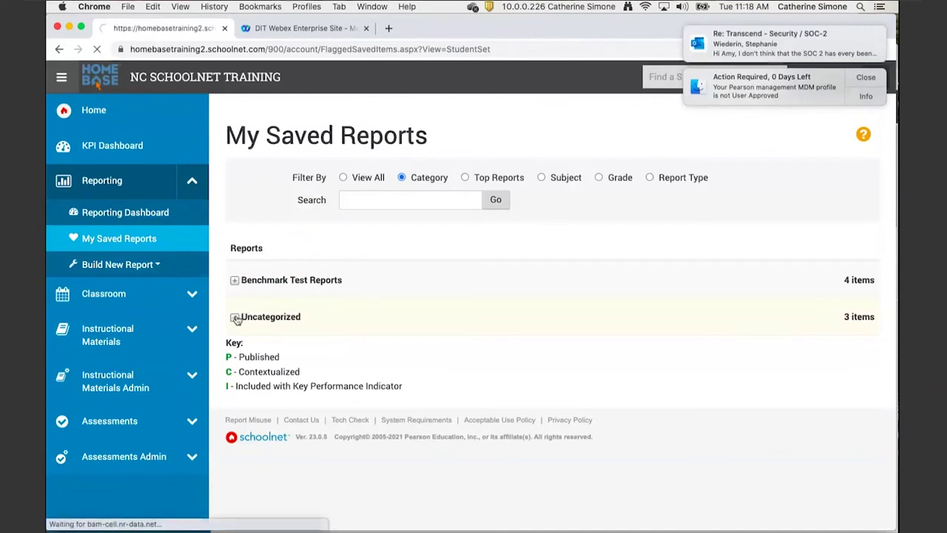
{"action": "scroll", "coordinate": [429, 377], "scroll_direction": "down", "scroll_amount": 5}
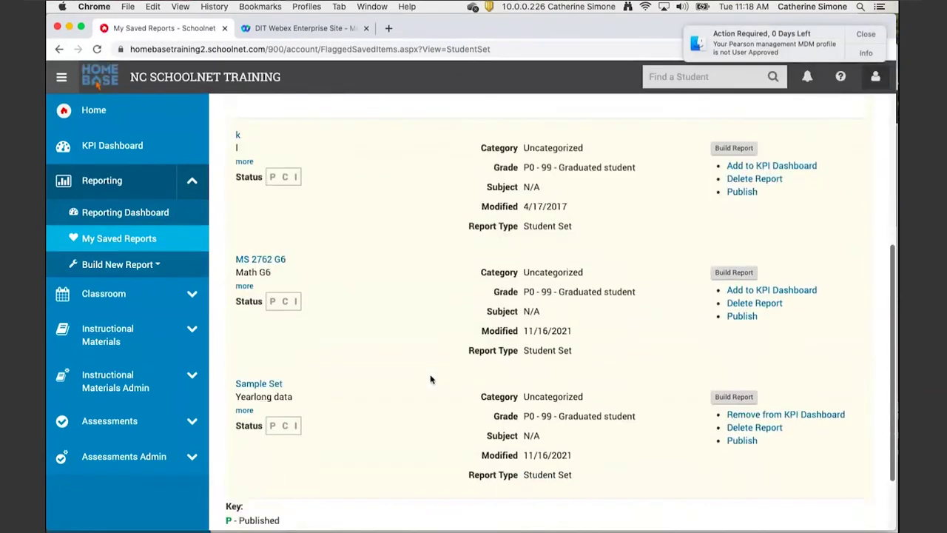
{"action": "scroll", "coordinate": [429, 379], "scroll_direction": "down", "scroll_amount": 1}
{"action": "left_click", "coordinate": [250, 363]}
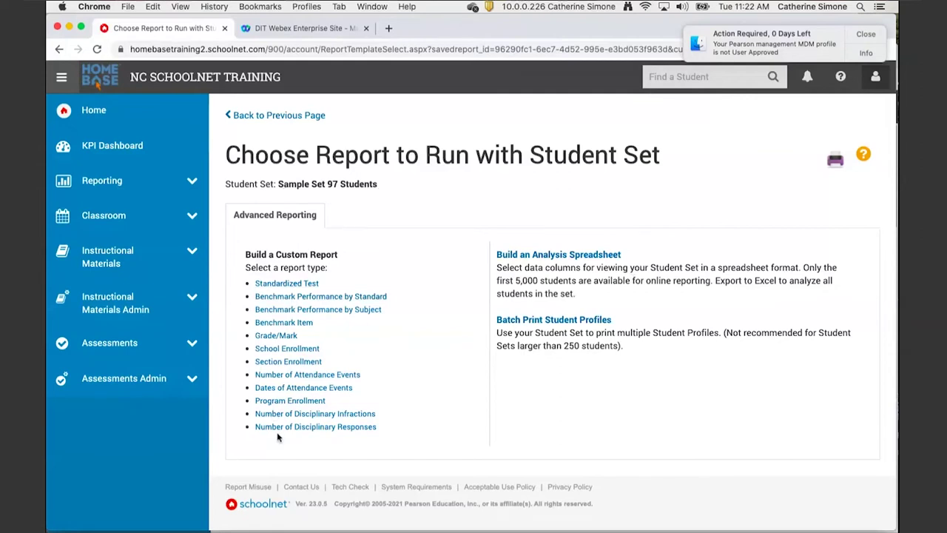
Step: Start an Analysis Spreadsheet for the student set and remove its Special Ed Status column
{"action": "left_click", "coordinate": [565, 255]}
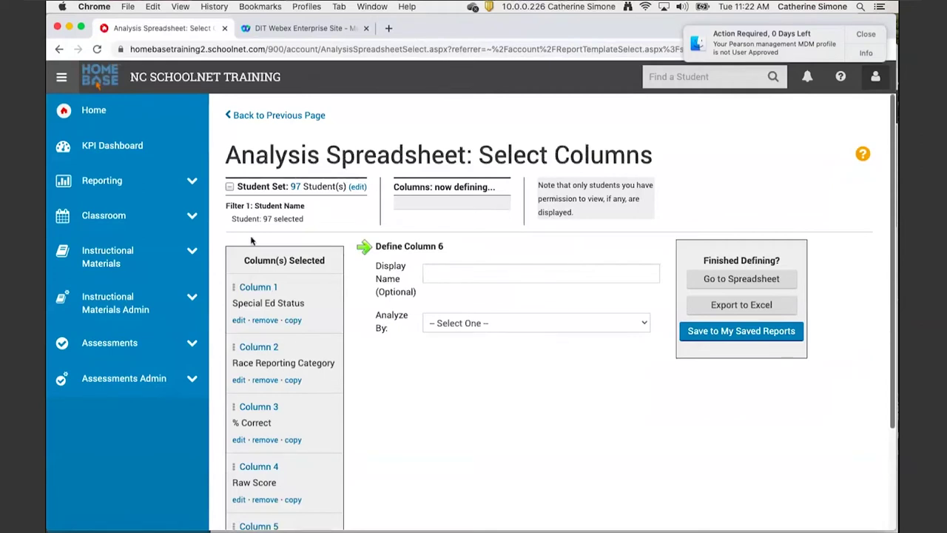
{"action": "scroll", "coordinate": [266, 364], "scroll_direction": "down", "scroll_amount": 3}
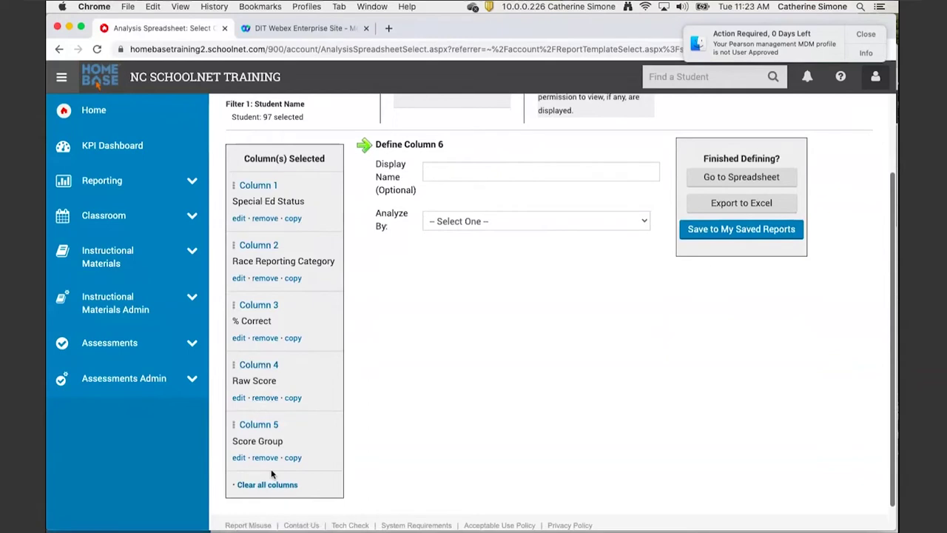
{"action": "left_click", "coordinate": [264, 219]}
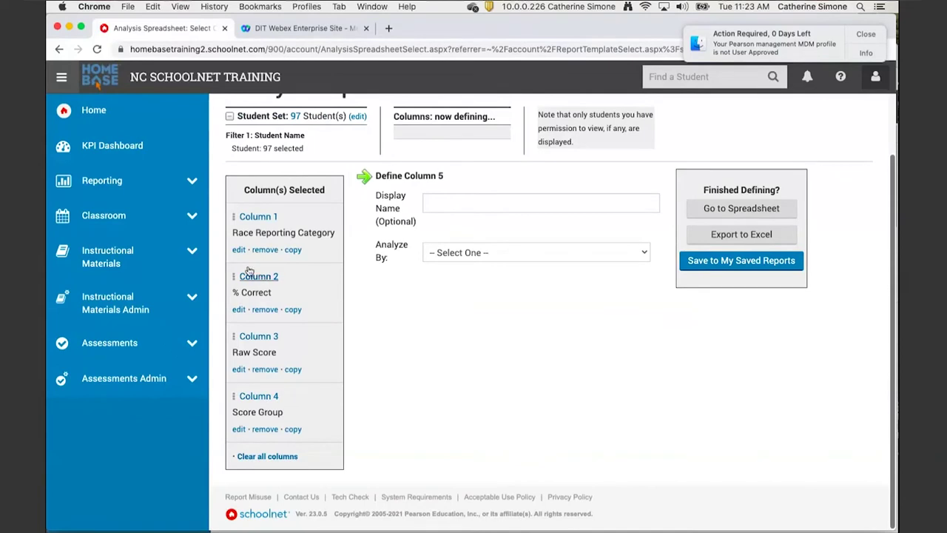
Step: Open the Spreadsheet Standards report from the saved Benchmark Test Reports and dismiss the MDM profile notification
{"action": "left_click", "coordinate": [194, 183]}
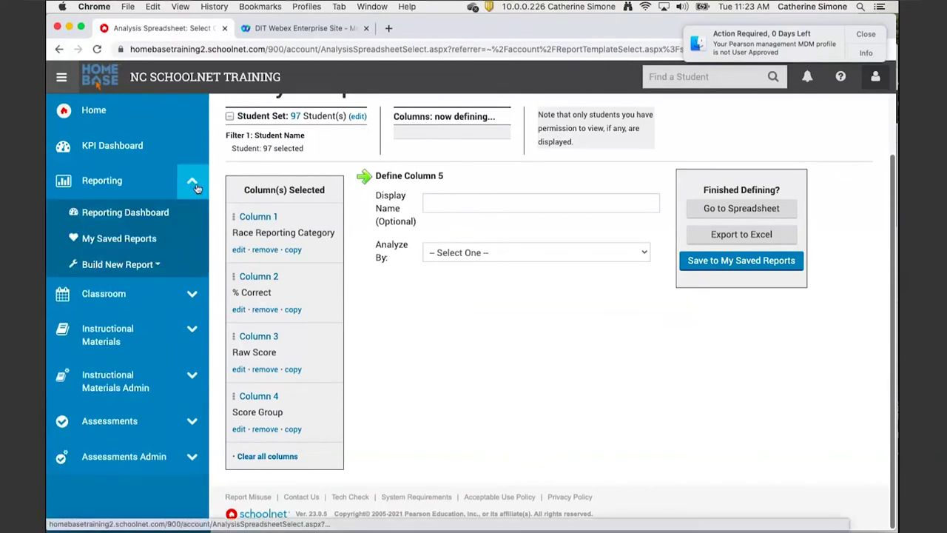
{"action": "left_click", "coordinate": [135, 247]}
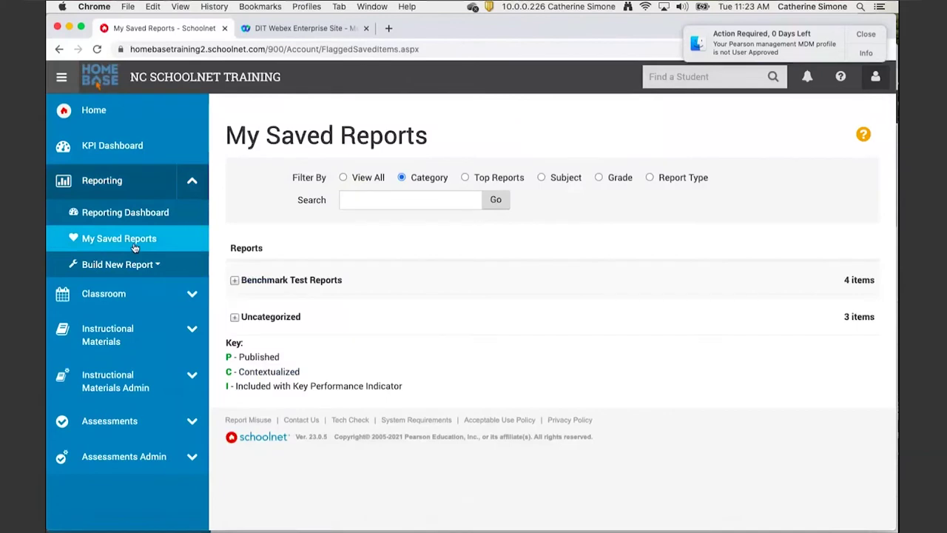
{"action": "left_click", "coordinate": [234, 282]}
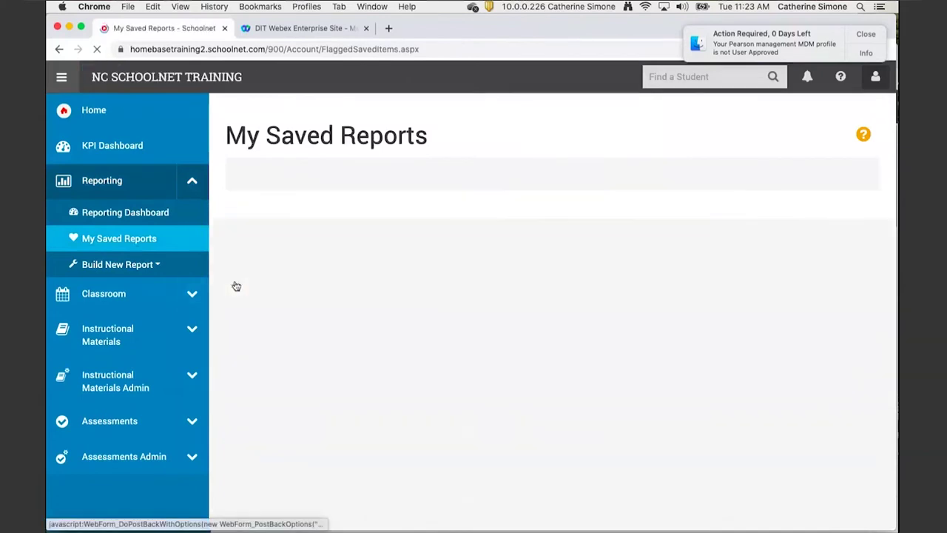
{"action": "scroll", "coordinate": [318, 341], "scroll_direction": "down", "scroll_amount": 5}
{"action": "scroll", "coordinate": [318, 342], "scroll_direction": "down", "scroll_amount": 3}
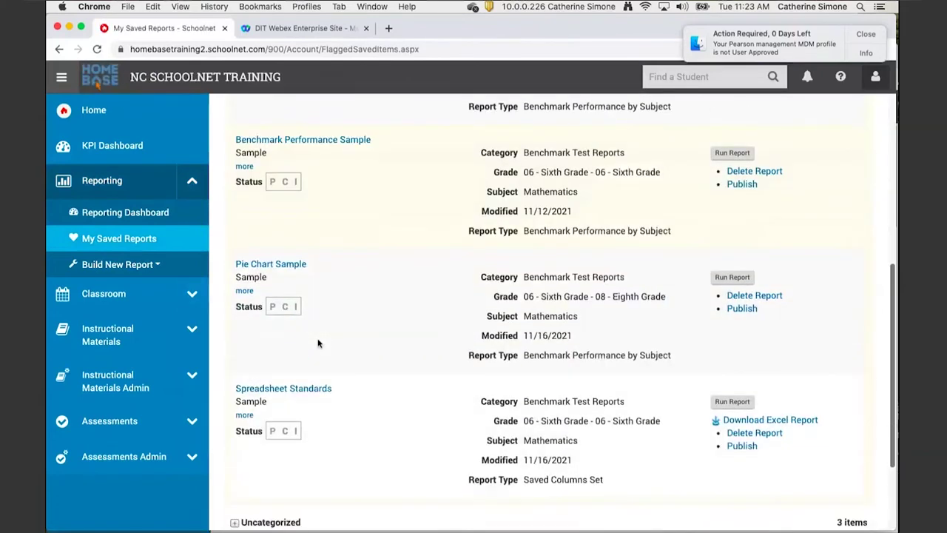
{"action": "left_click", "coordinate": [310, 389]}
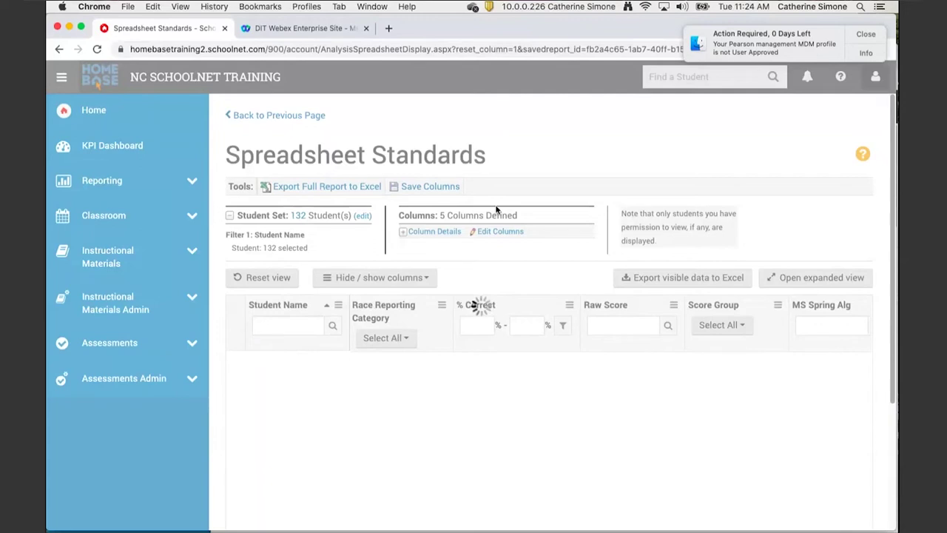
{"action": "left_click", "coordinate": [873, 34]}
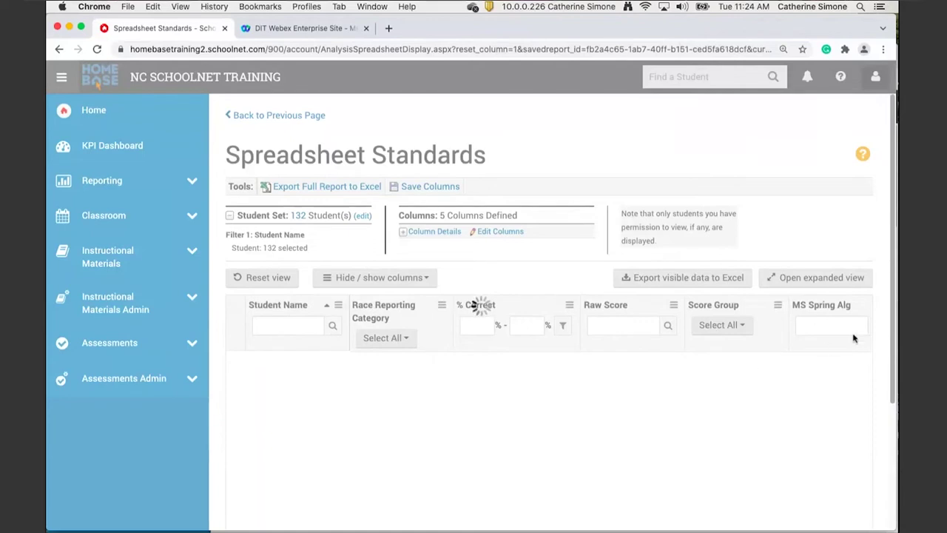
{"action": "key", "text": "super+a"}
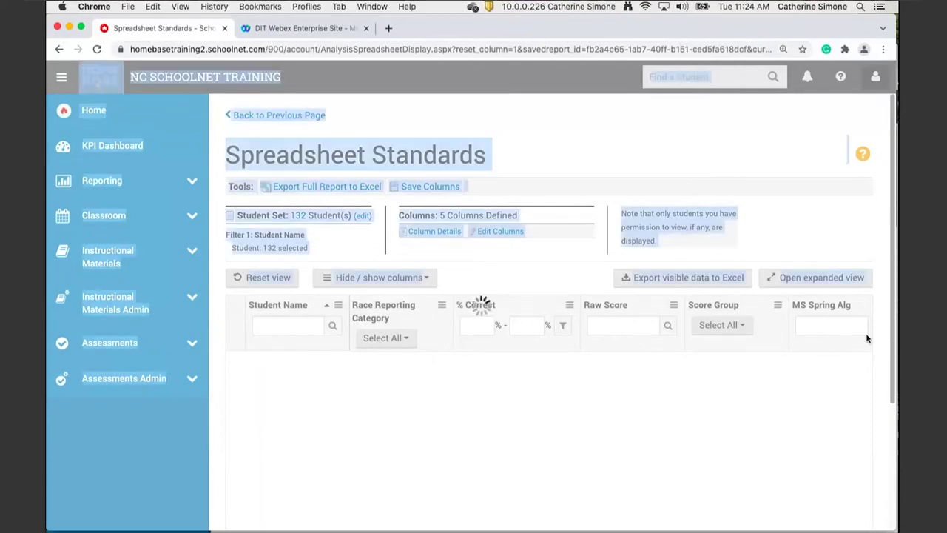
{"action": "left_click", "coordinate": [863, 248]}
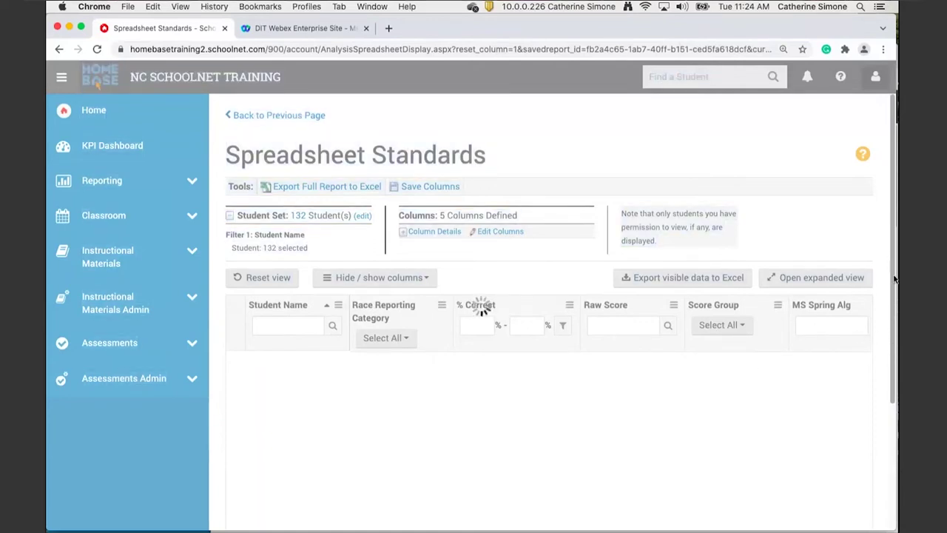
{"action": "key", "text": "super+a"}
{"action": "left_click", "coordinate": [887, 360]}
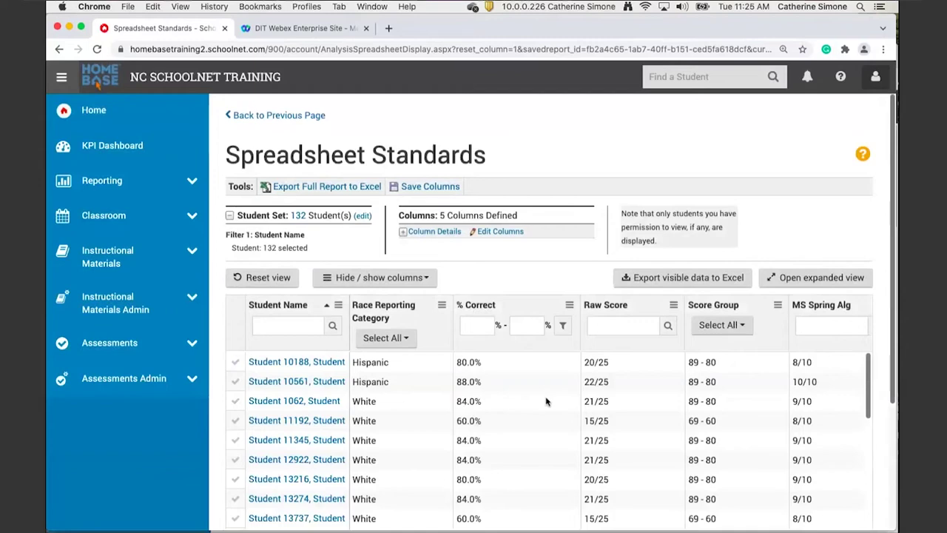
Step: Hide the Race Reporting Category column in the Spreadsheet Standards report
{"action": "left_click", "coordinate": [393, 284]}
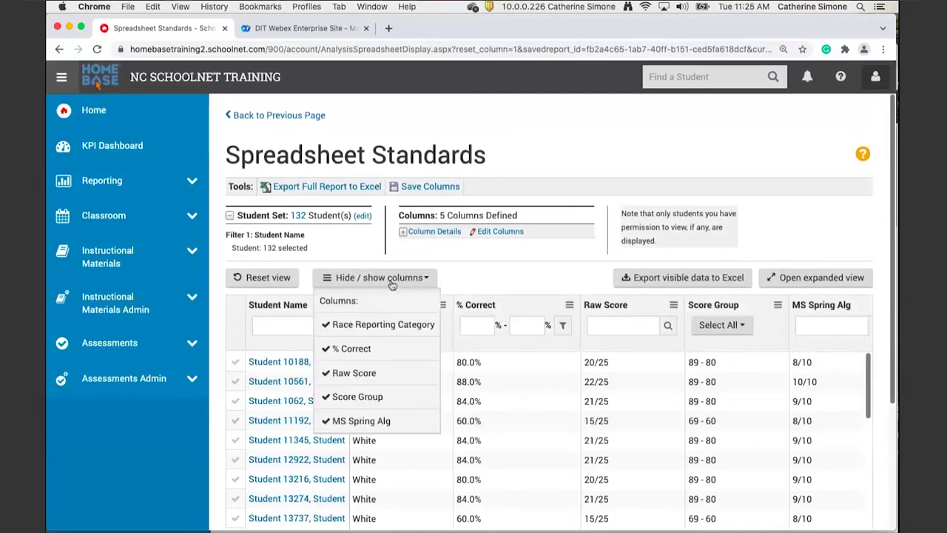
{"action": "left_click", "coordinate": [392, 324]}
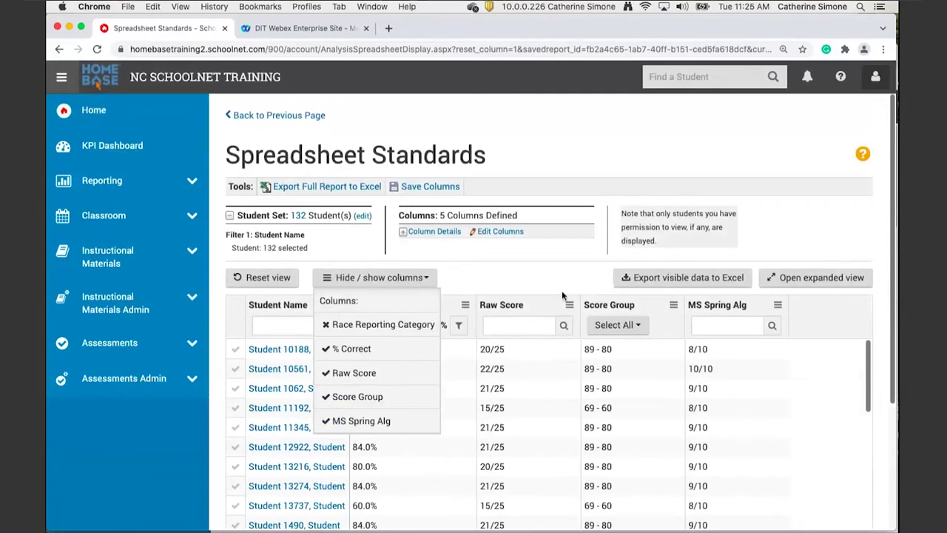
Step: Open the column definitions of the Spreadsheet Standards report for editing
{"action": "left_click", "coordinate": [515, 281]}
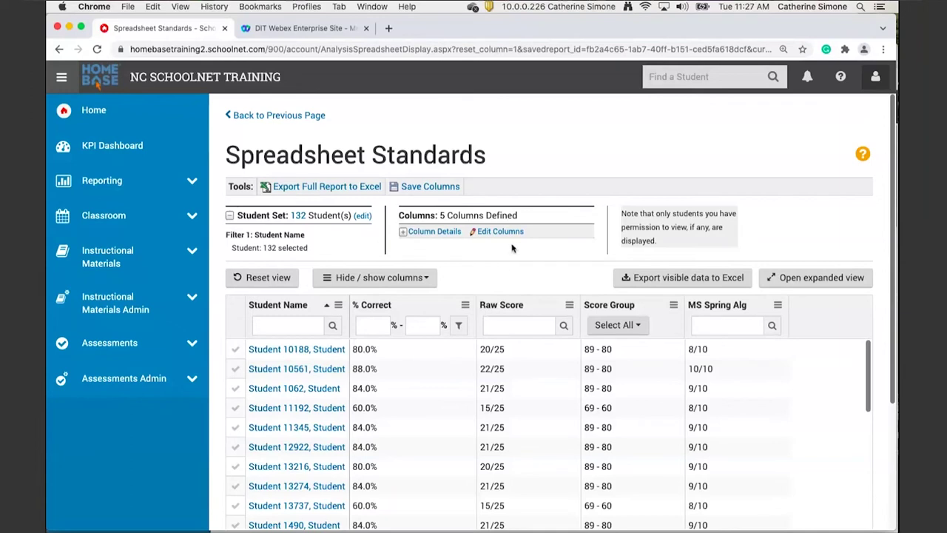
{"action": "left_click", "coordinate": [511, 233]}
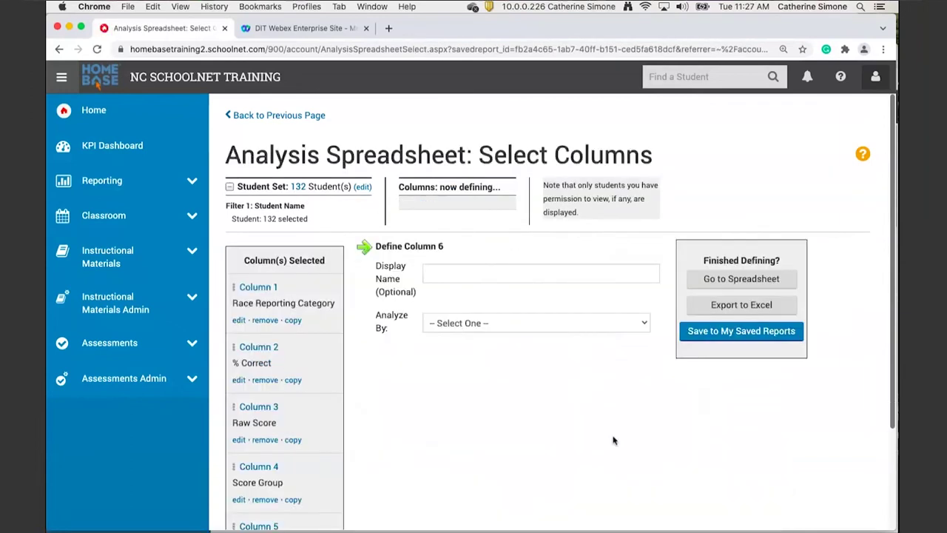
{"action": "scroll", "coordinate": [278, 352], "scroll_direction": "down", "scroll_amount": 1}
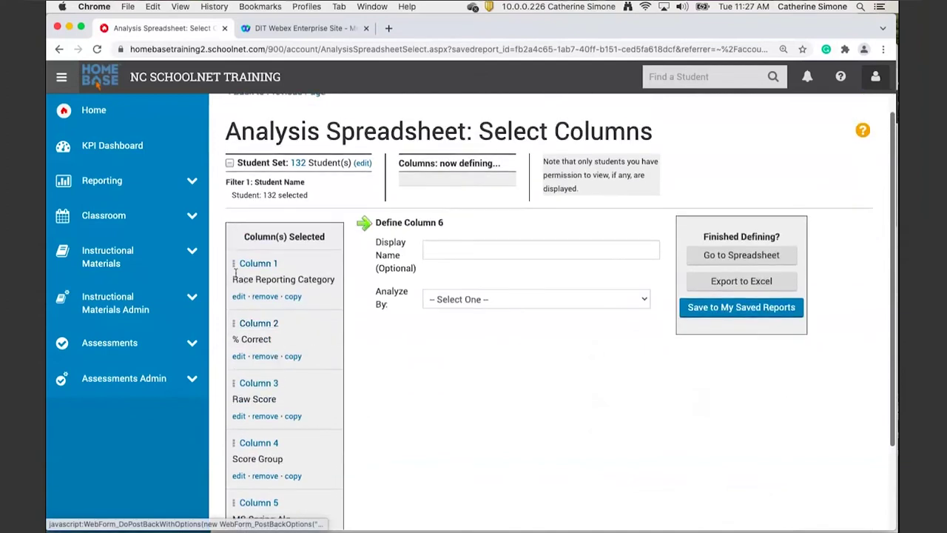
{"action": "mouse_move", "coordinate": [235, 267]}
{"action": "left_mouse_down"}
{"action": "mouse_move", "coordinate": [251, 333]}
{"action": "mouse_move", "coordinate": [244, 360]}
{"action": "mouse_move", "coordinate": [234, 263]}
{"action": "left_mouse_up"}
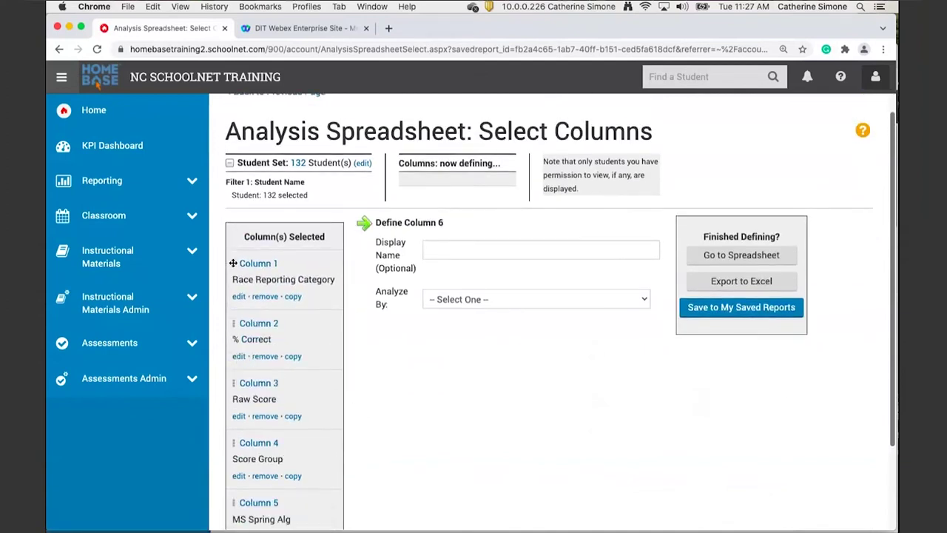
Step: Define column 6 as a Benchmark analysis with subject Mathematics and test category District Benchmark
{"action": "left_click", "coordinate": [494, 300]}
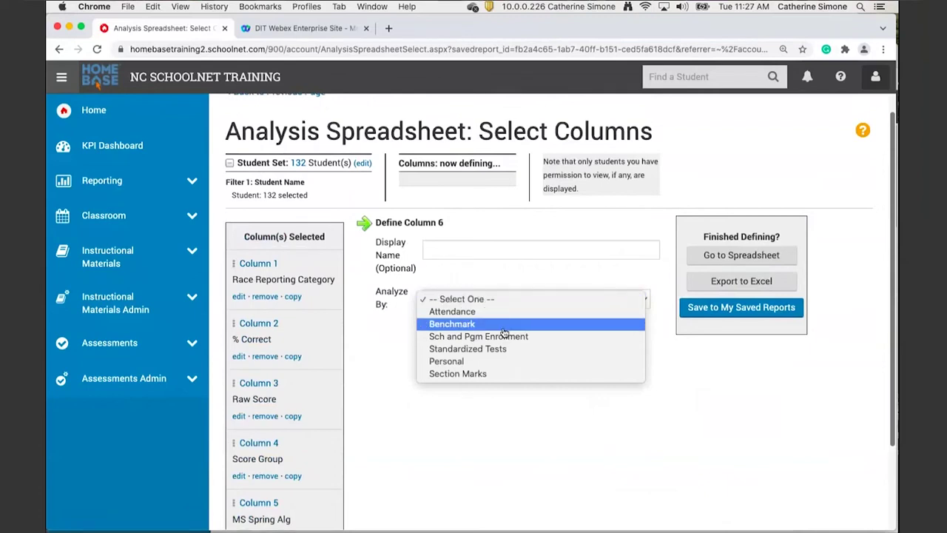
{"action": "left_click", "coordinate": [503, 329]}
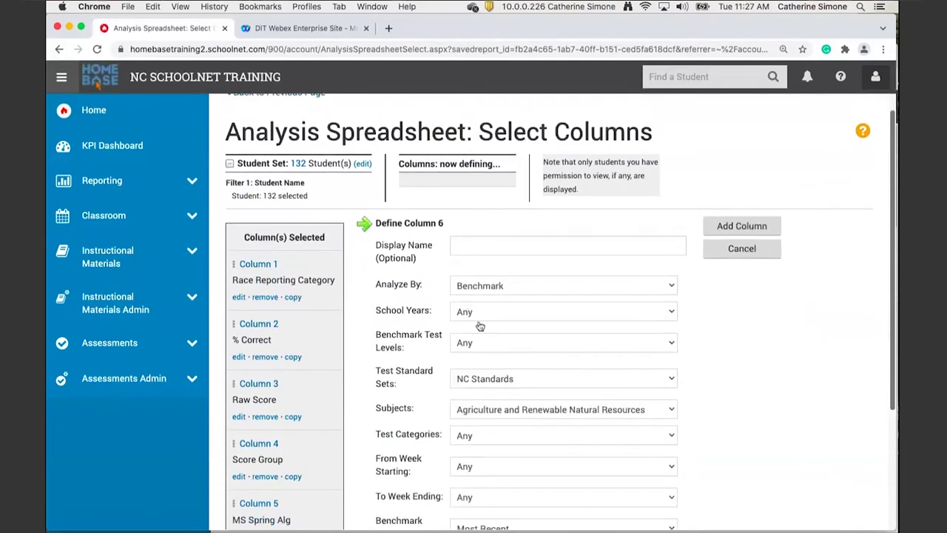
{"action": "left_click", "coordinate": [628, 407]}
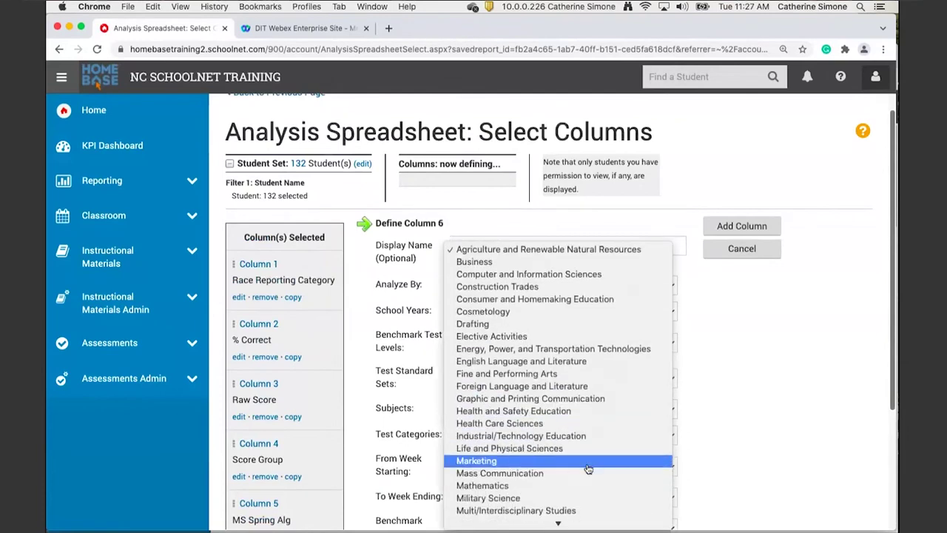
{"action": "left_click", "coordinate": [779, 434]}
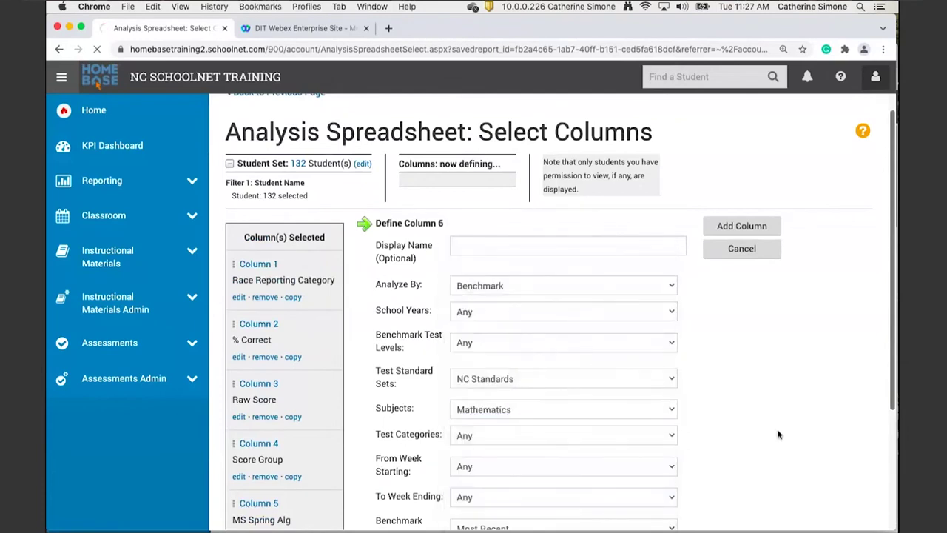
{"action": "scroll", "coordinate": [777, 436], "scroll_direction": "down", "scroll_amount": 5}
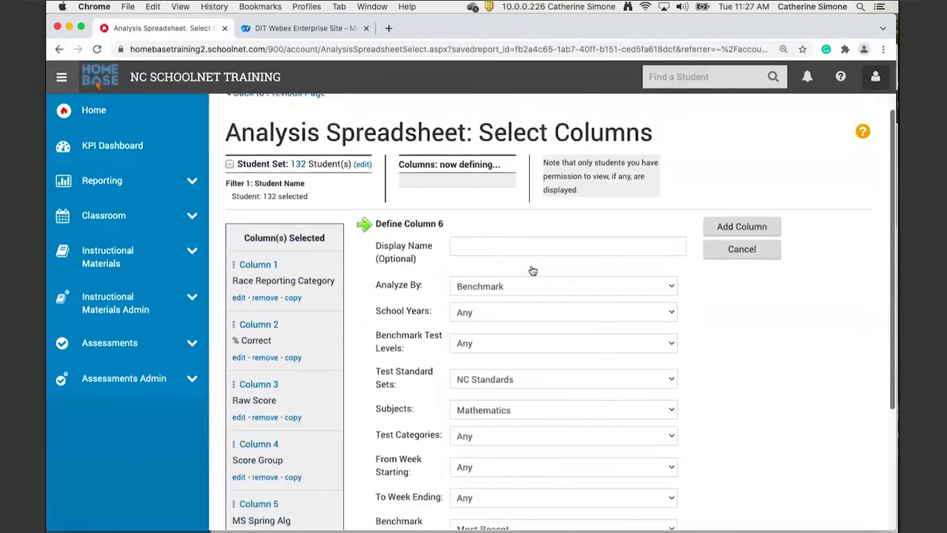
{"action": "left_click", "coordinate": [539, 444]}
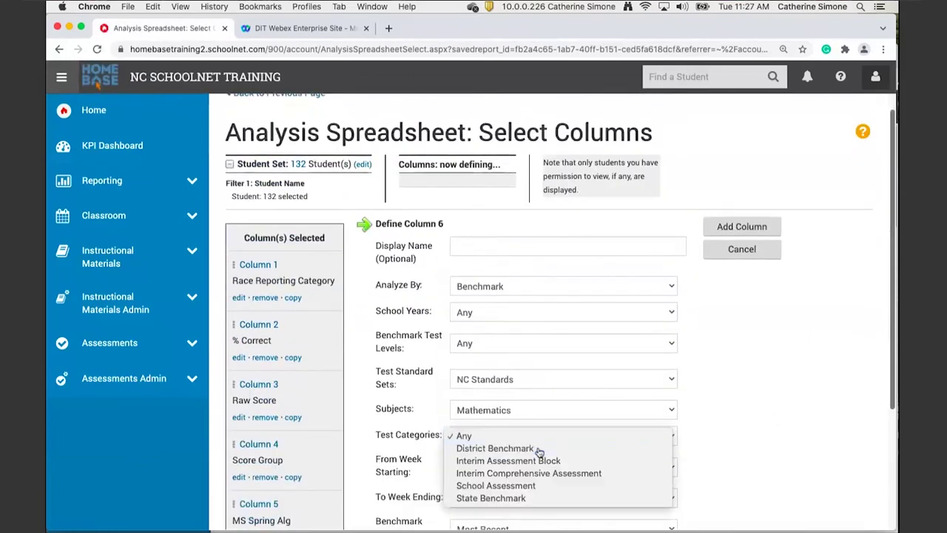
{"action": "left_click", "coordinate": [539, 448]}
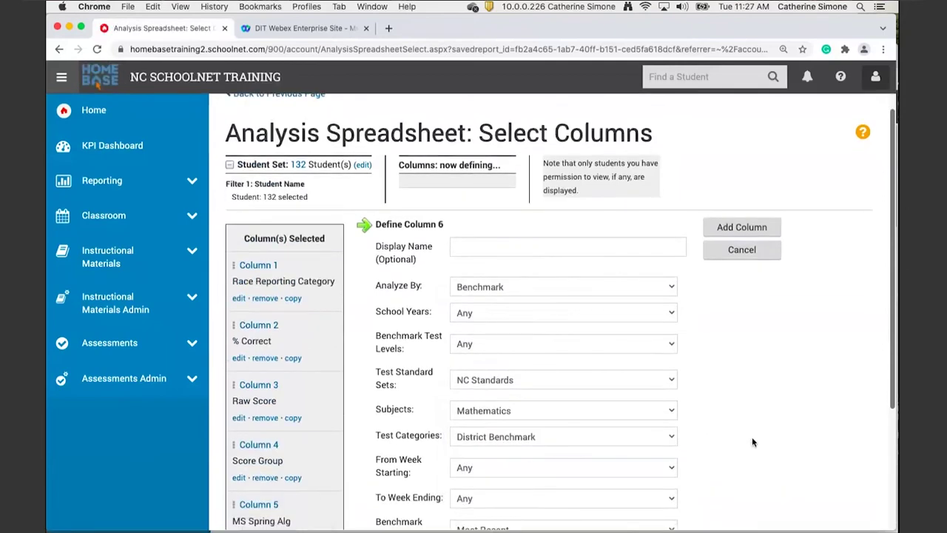
Step: Choose the 05/16/19 UCPS_MiddleSchoolMath1_ExamSpring2019 benchmark administration for column 6
{"action": "scroll", "coordinate": [752, 437], "scroll_direction": "down", "scroll_amount": 5}
{"action": "left_click", "coordinate": [525, 358]}
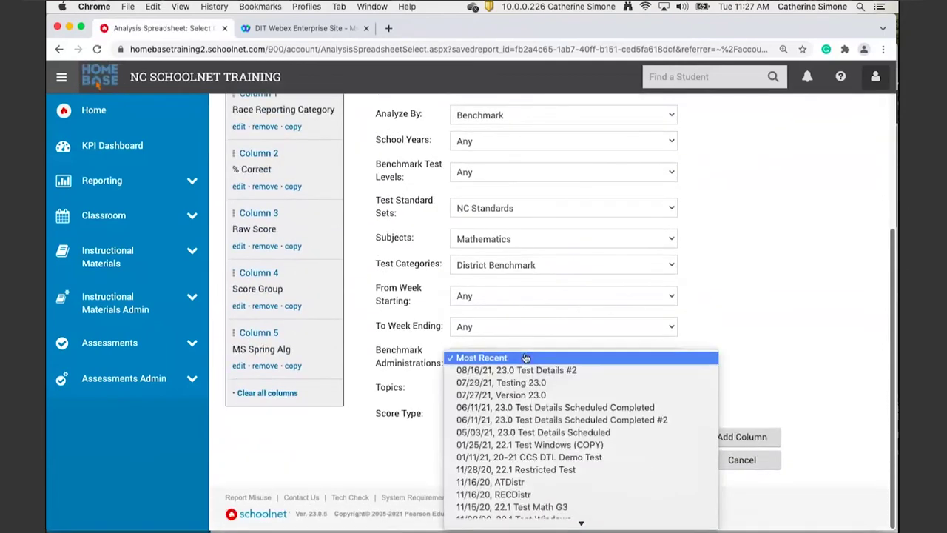
{"action": "scroll", "coordinate": [566, 414], "scroll_direction": "down", "scroll_amount": 3}
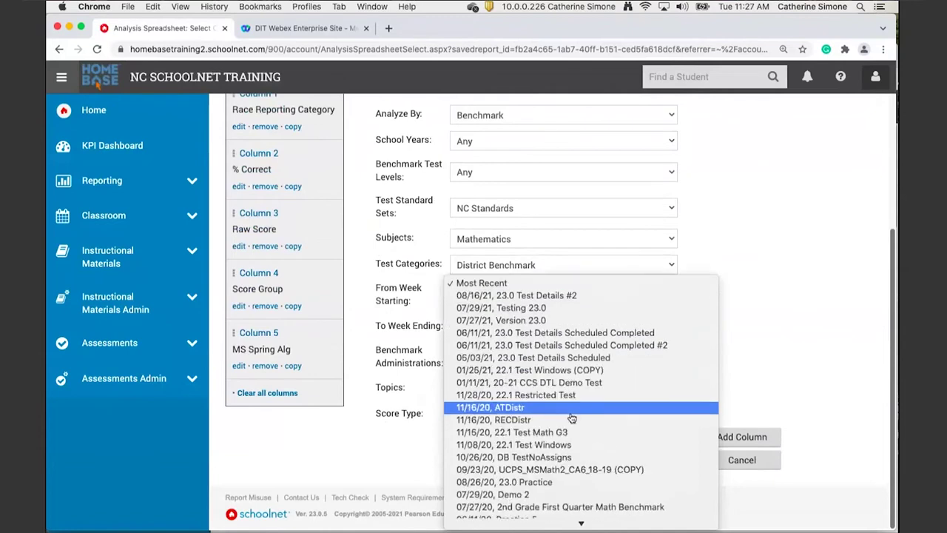
{"action": "scroll", "coordinate": [572, 418], "scroll_direction": "down", "scroll_amount": 1}
{"action": "scroll", "coordinate": [572, 419], "scroll_direction": "down", "scroll_amount": 3}
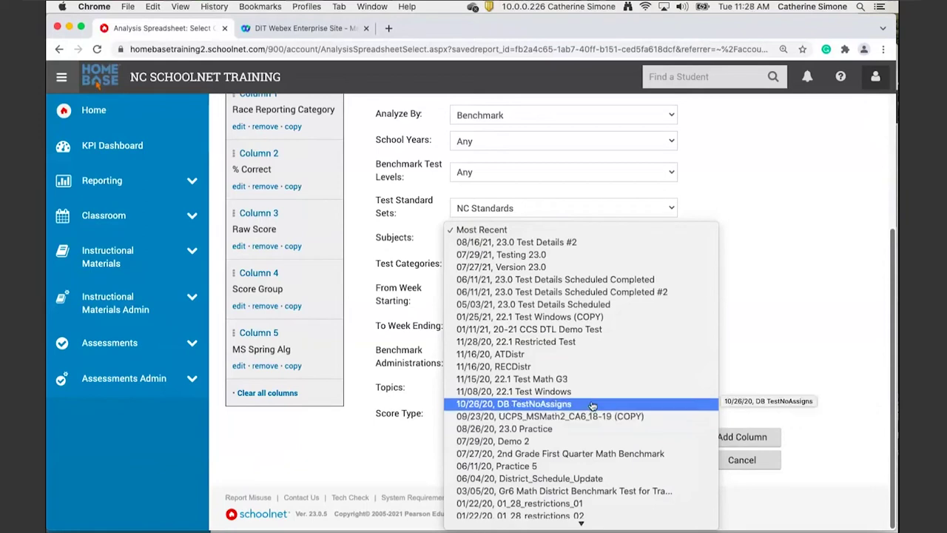
{"action": "scroll", "coordinate": [592, 407], "scroll_direction": "down", "scroll_amount": 2}
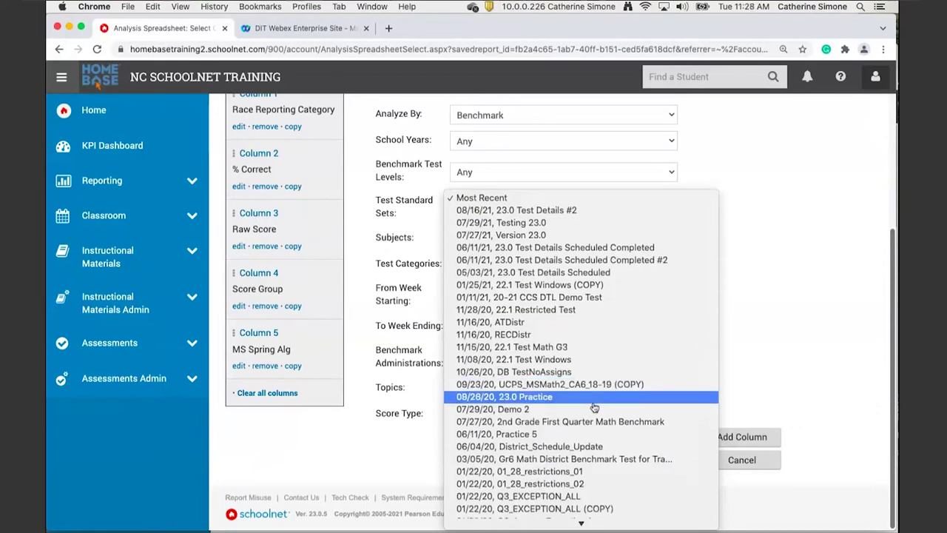
{"action": "scroll", "coordinate": [594, 407], "scroll_direction": "down", "scroll_amount": 5}
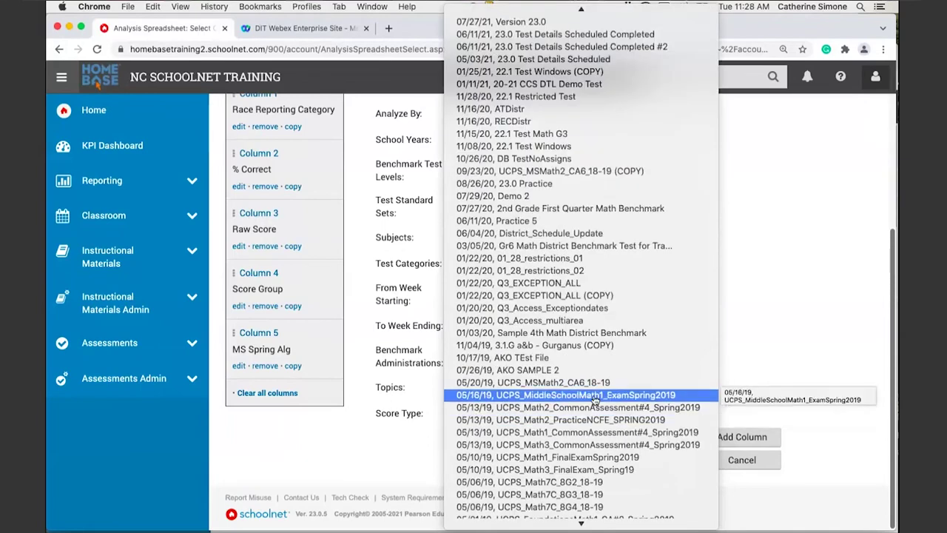
{"action": "left_click", "coordinate": [596, 396]}
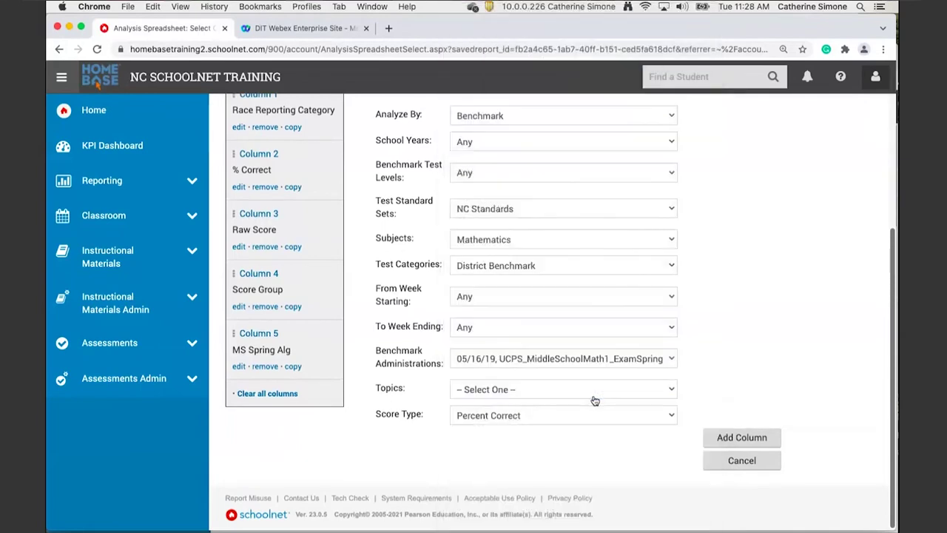
Step: Set column 6 to topic NC.M1: Math 1, subtopic NC.M1.F: Functions, and score type Raw Score
{"action": "left_click", "coordinate": [534, 389]}
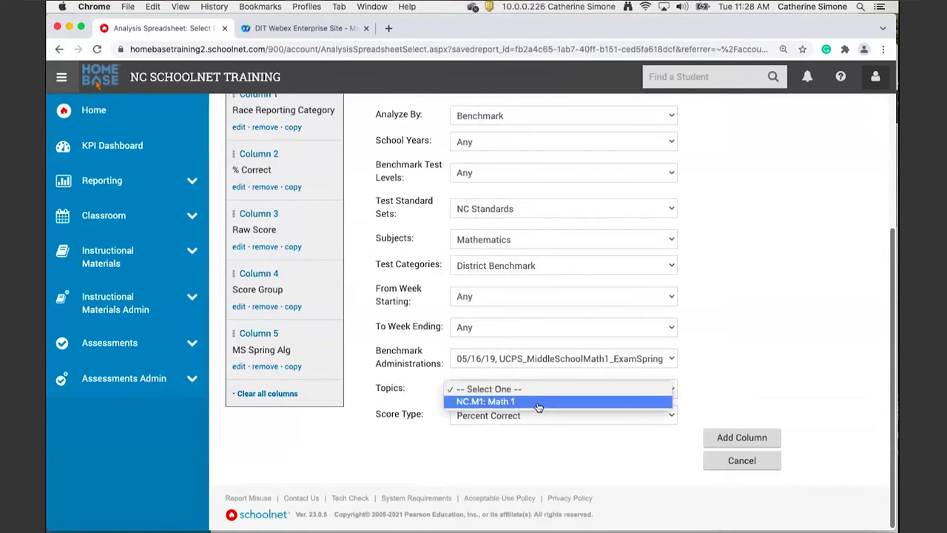
{"action": "left_click", "coordinate": [538, 403]}
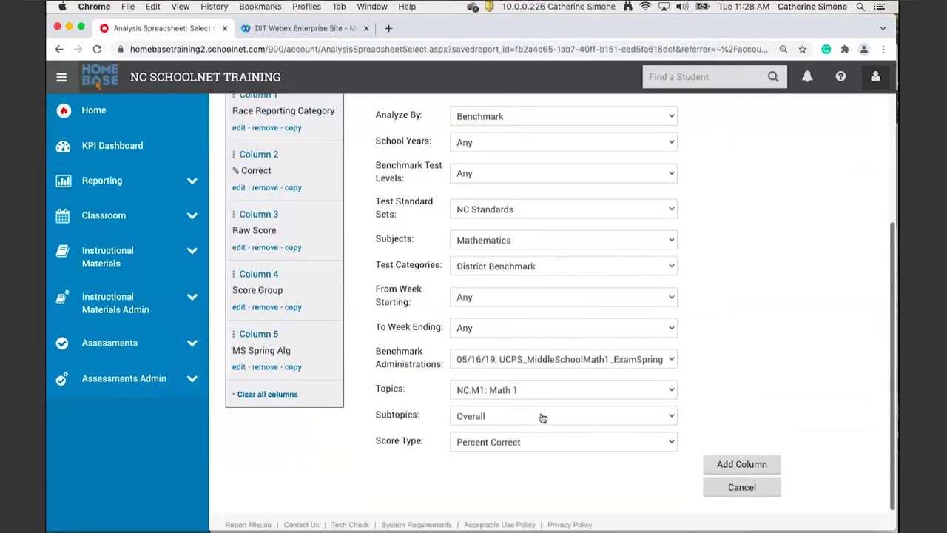
{"action": "left_click", "coordinate": [542, 418]}
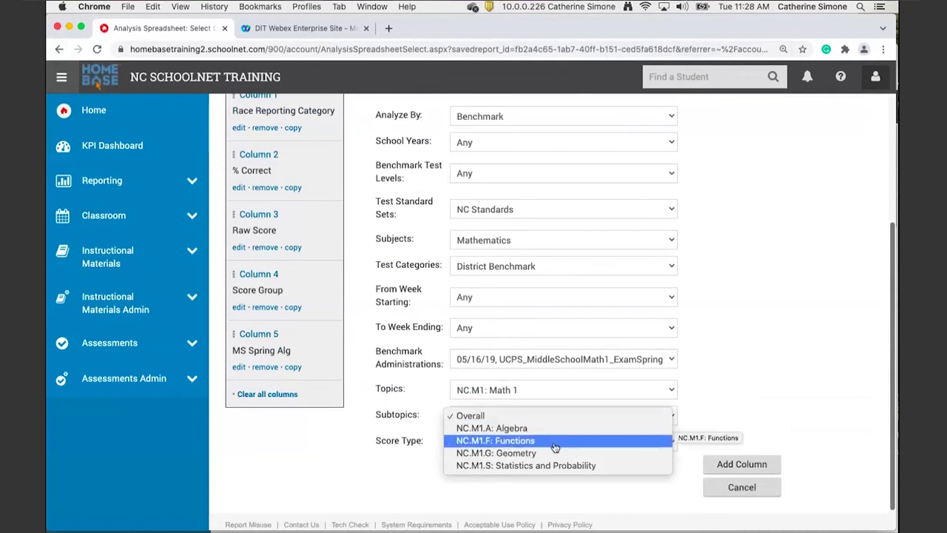
{"action": "left_click", "coordinate": [555, 440]}
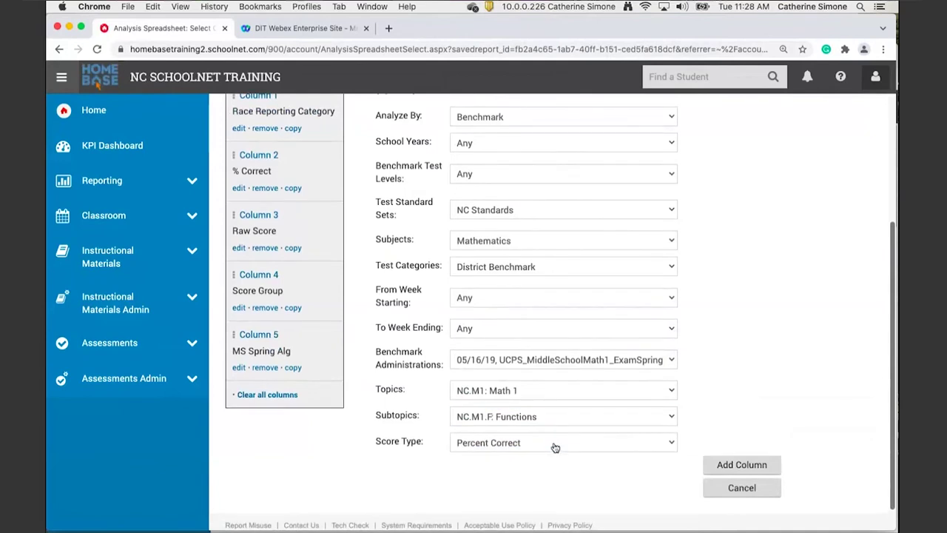
{"action": "left_click", "coordinate": [555, 444]}
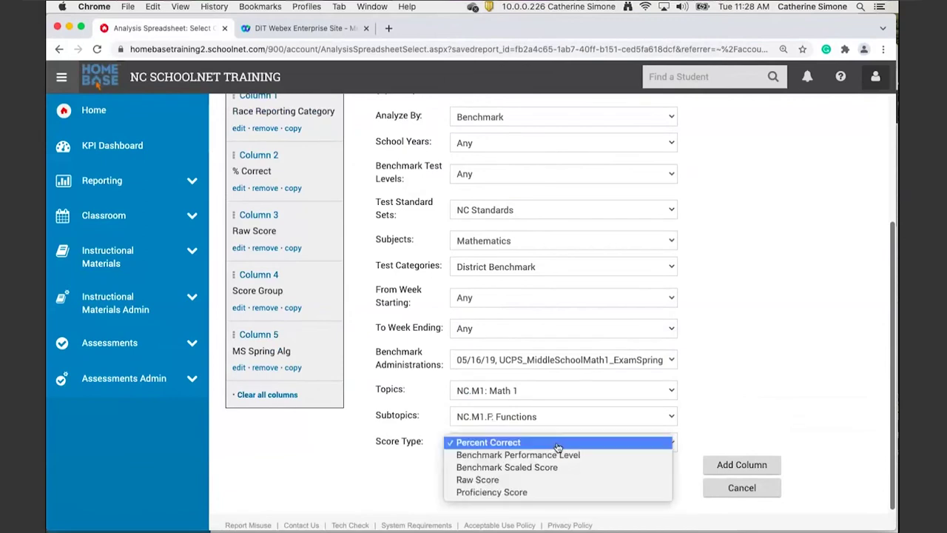
{"action": "left_click", "coordinate": [534, 485]}
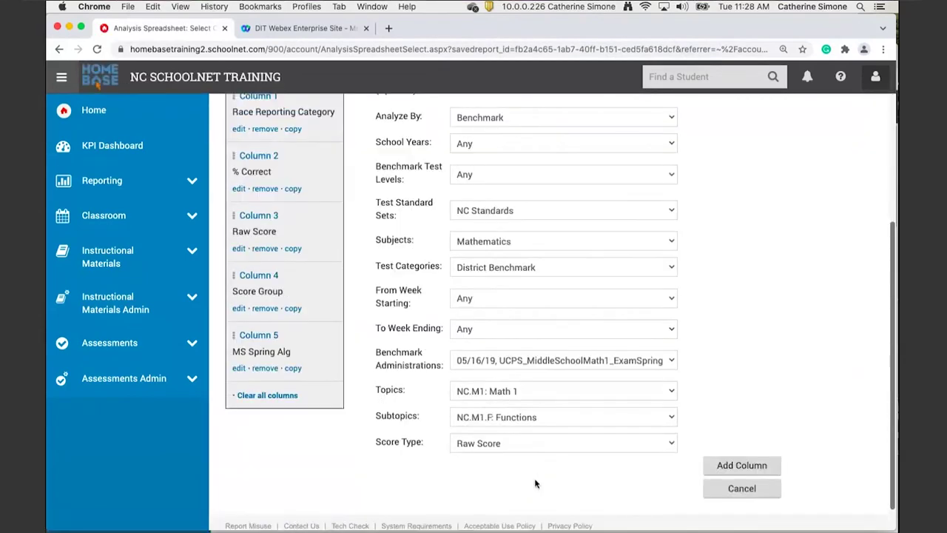
Step: Name the new column Functions, add it to the report, and display the resulting spreadsheet
{"action": "left_click", "coordinate": [521, 272]}
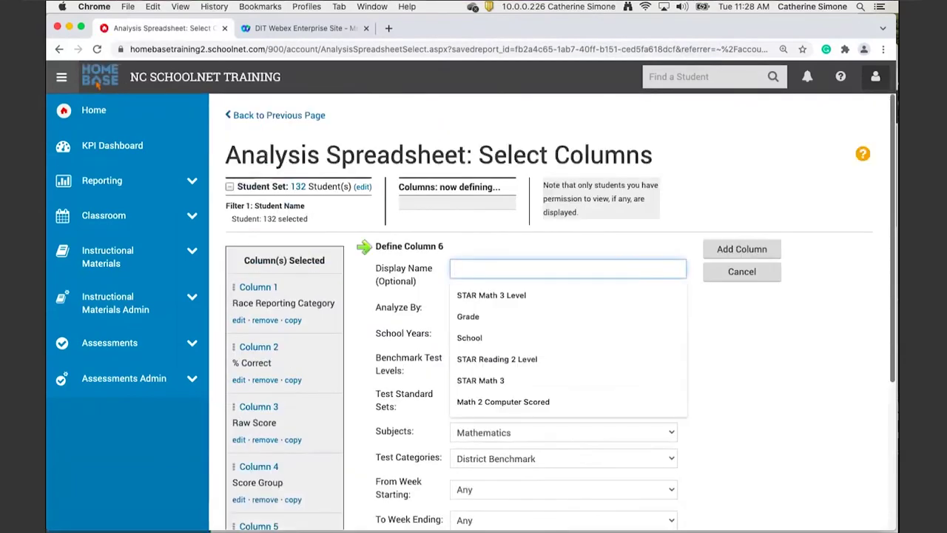
{"action": "type", "text": "Func"}
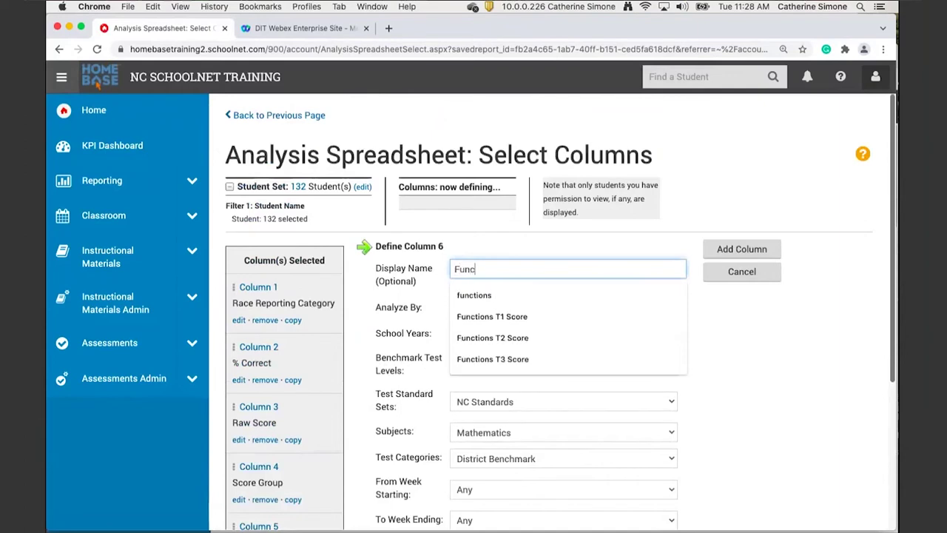
{"action": "type", "text": "tions"}
{"action": "left_click", "coordinate": [763, 252]}
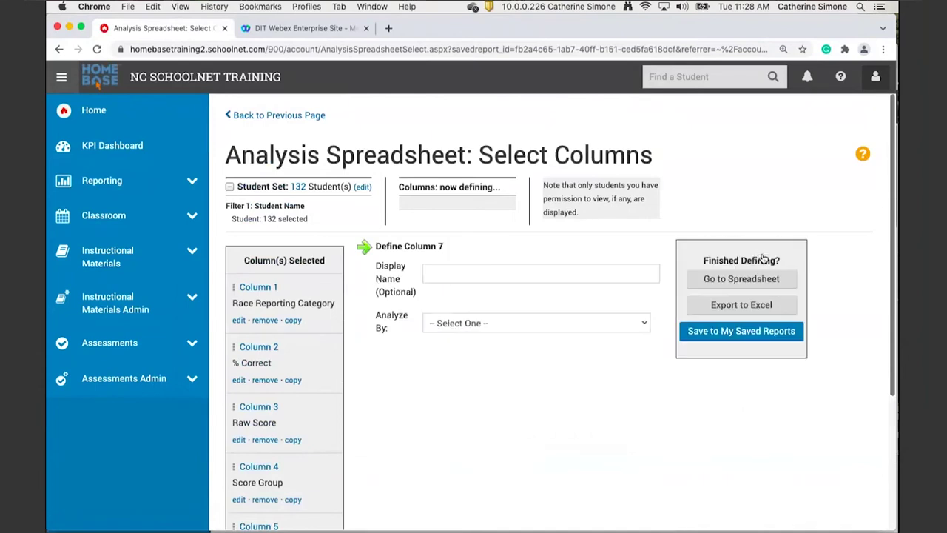
{"action": "left_click", "coordinate": [766, 282]}
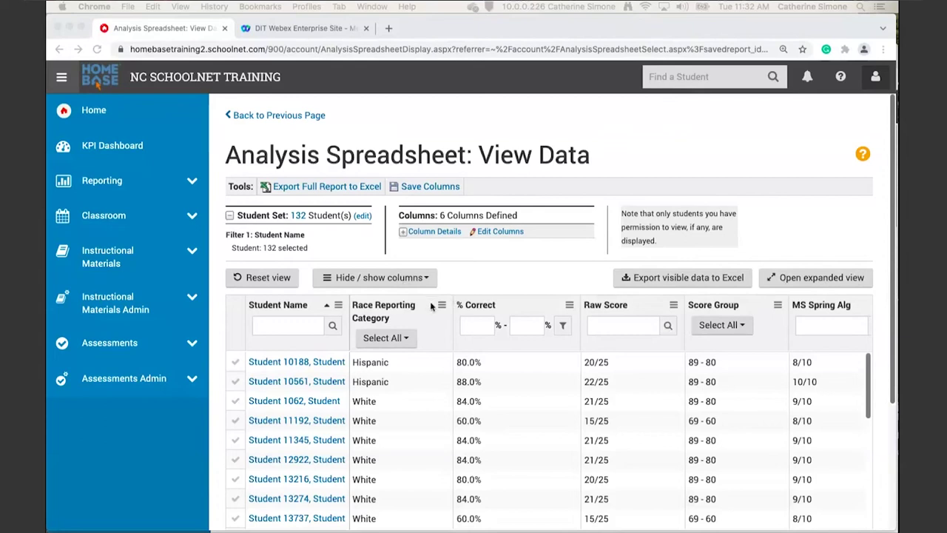
Step: Filter the Race Reporting Category column to African-American, Asian, and Hispanic students
{"action": "left_click", "coordinate": [406, 339]}
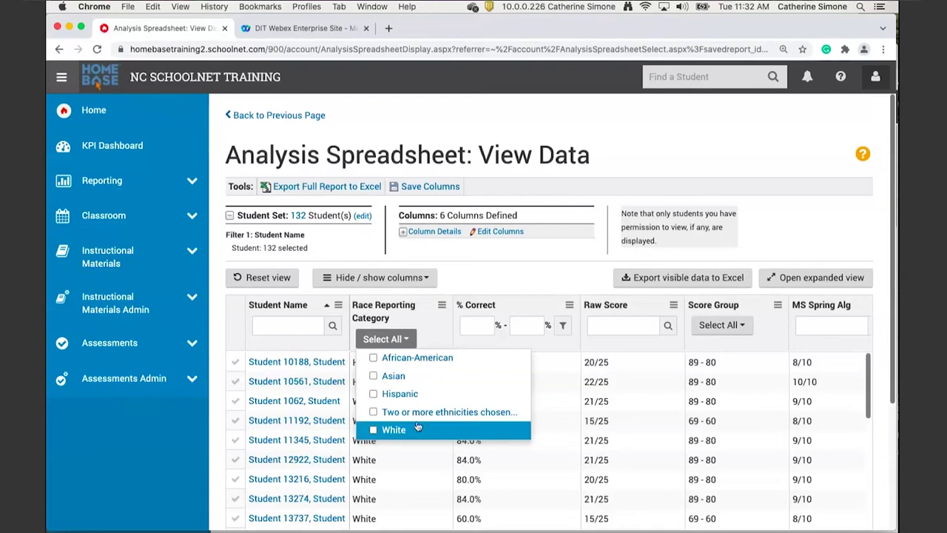
{"action": "left_click", "coordinate": [374, 357]}
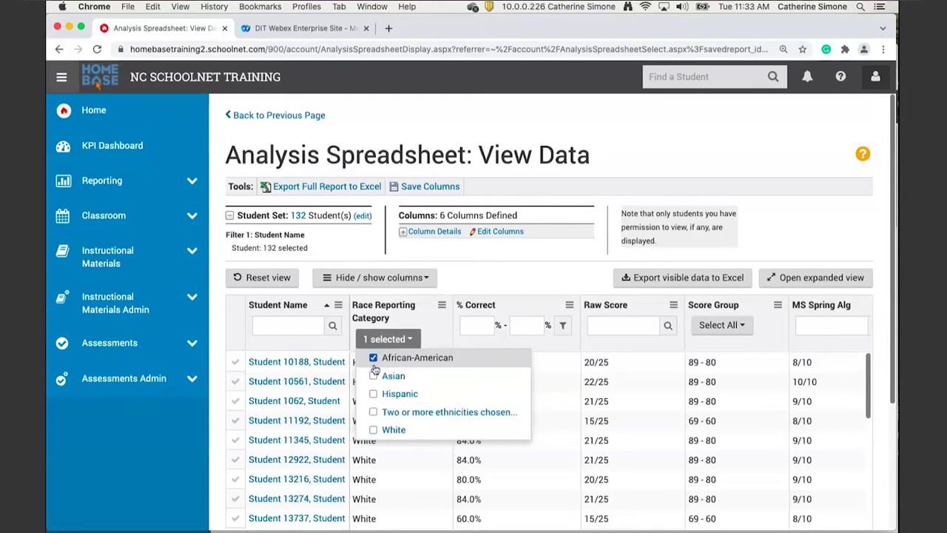
{"action": "left_click", "coordinate": [373, 376]}
{"action": "left_click", "coordinate": [374, 395]}
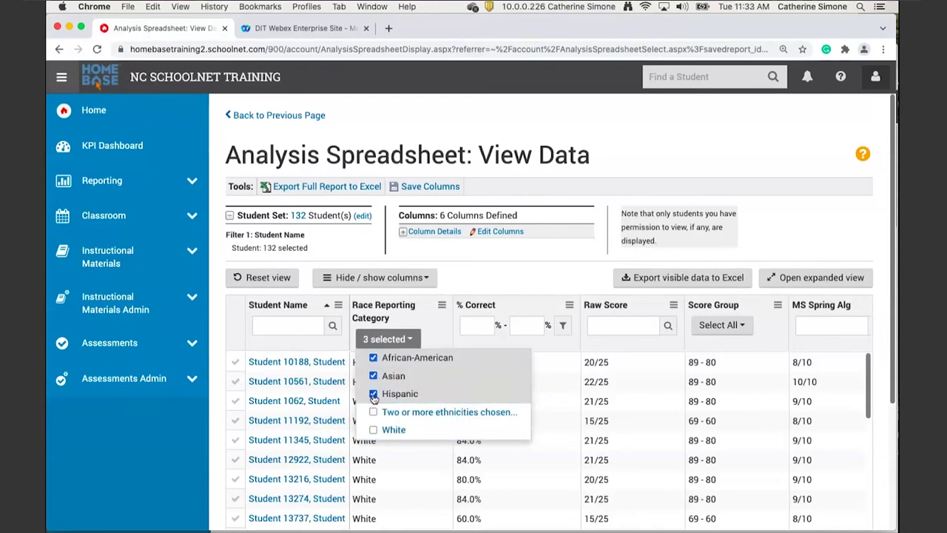